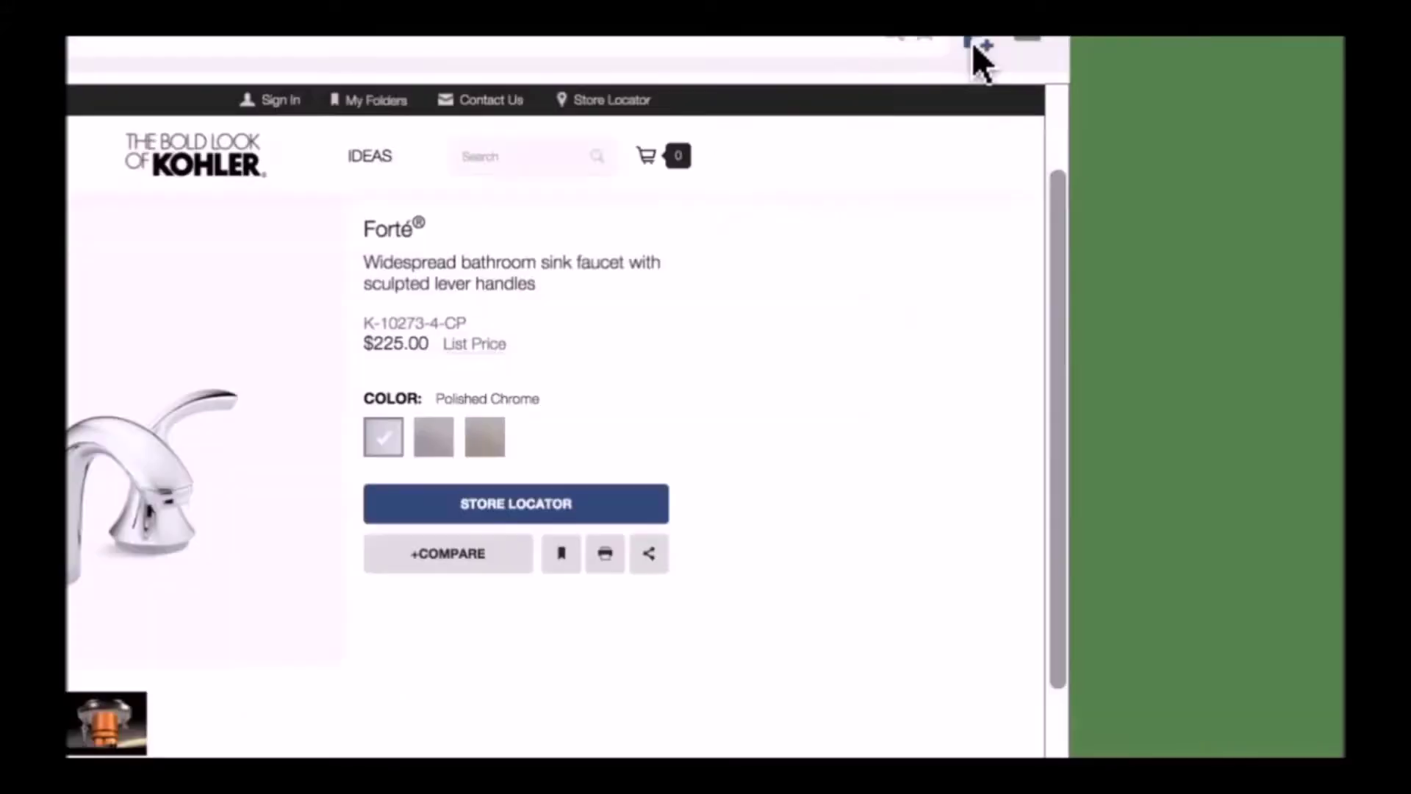
- In the clipper demo, clip model number K-10273-4-CP and attach the Dimensions and Measurements PDF
left_click(948, 192)
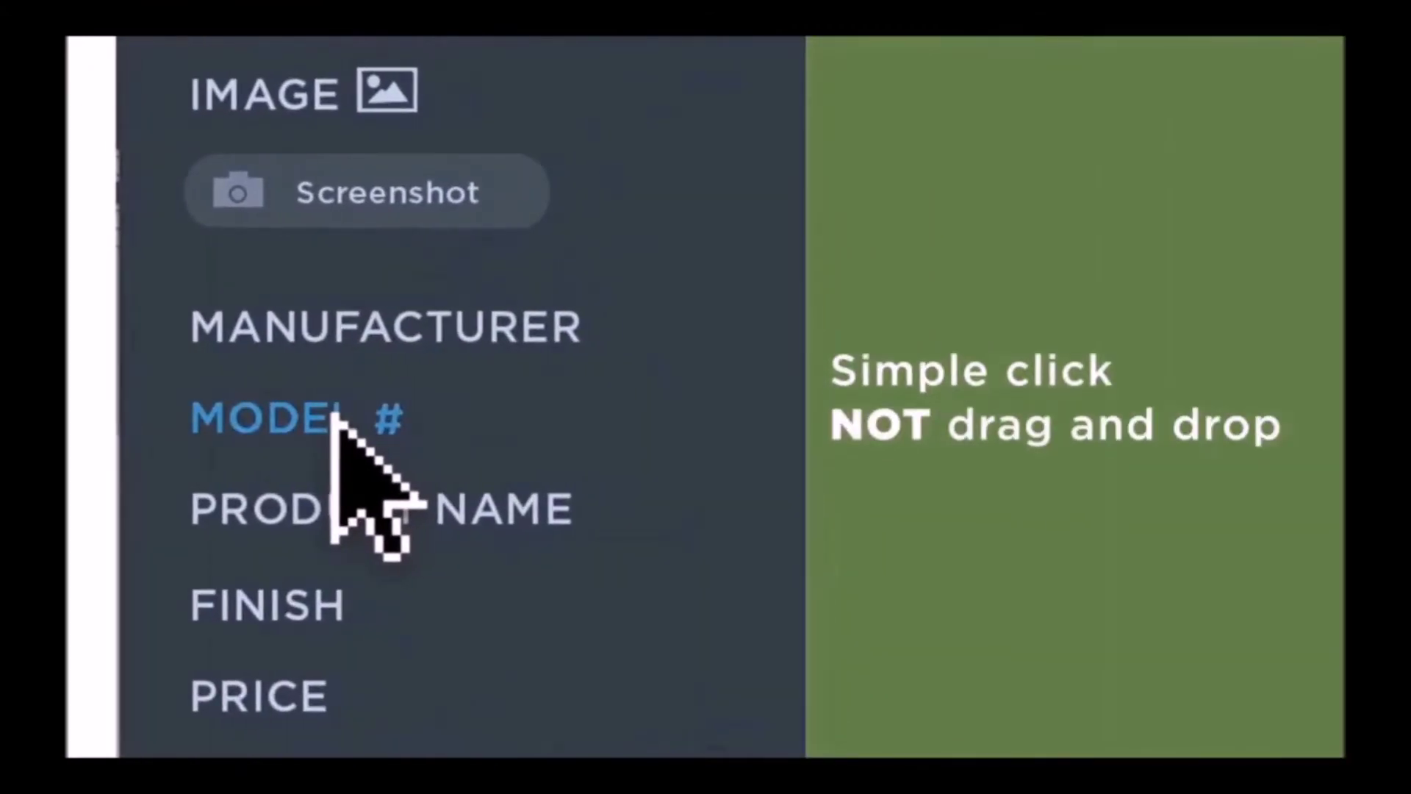
left_click(332, 415)
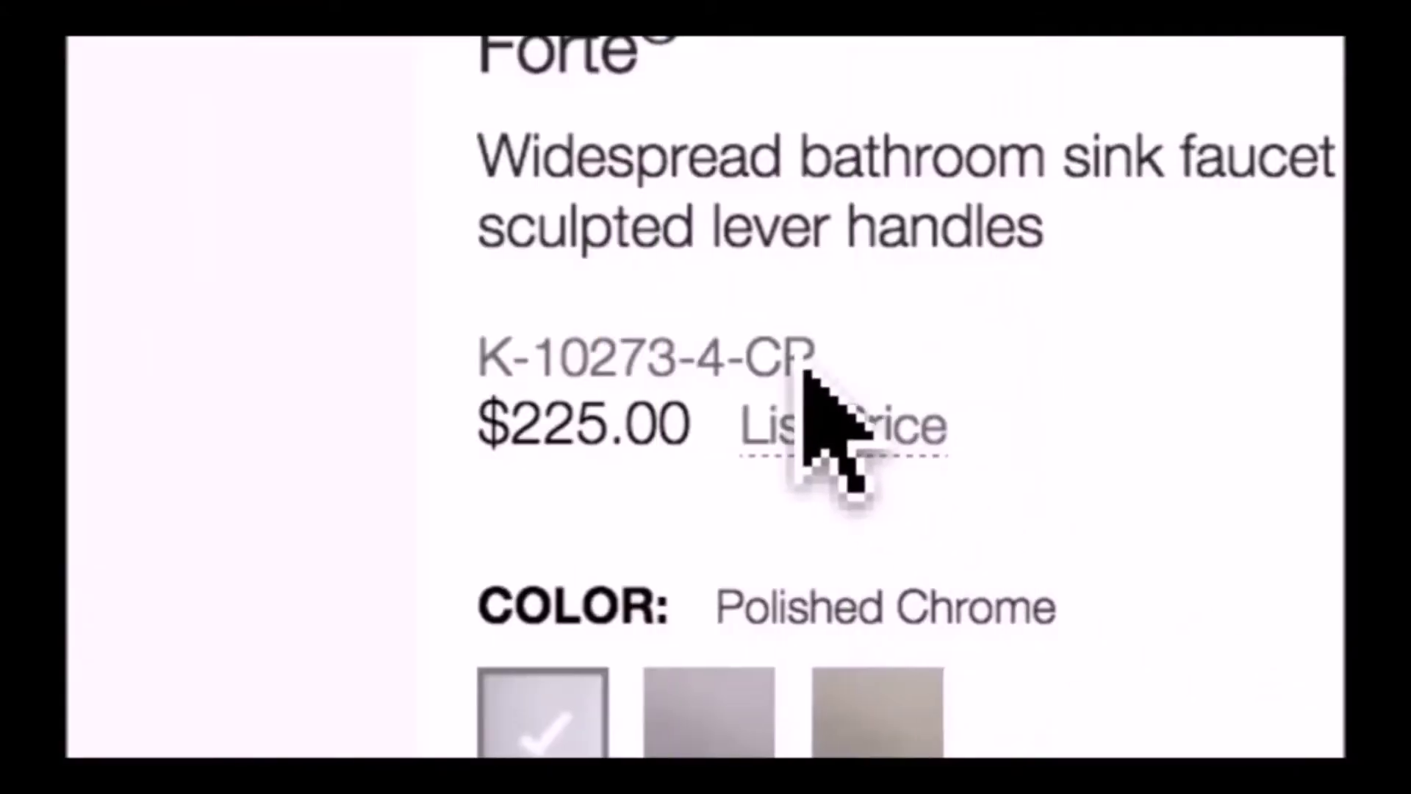
left_click(788, 360)
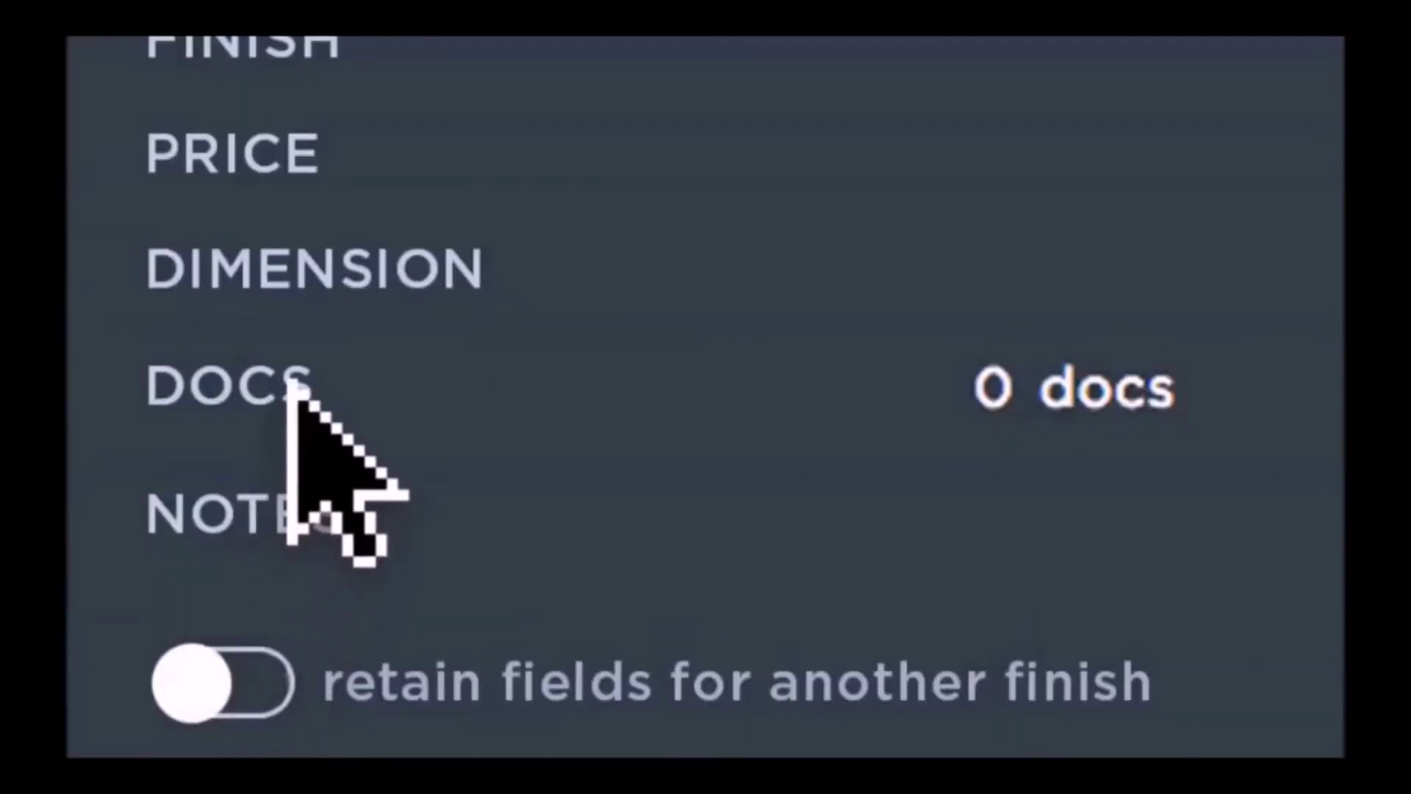
left_click(290, 388)
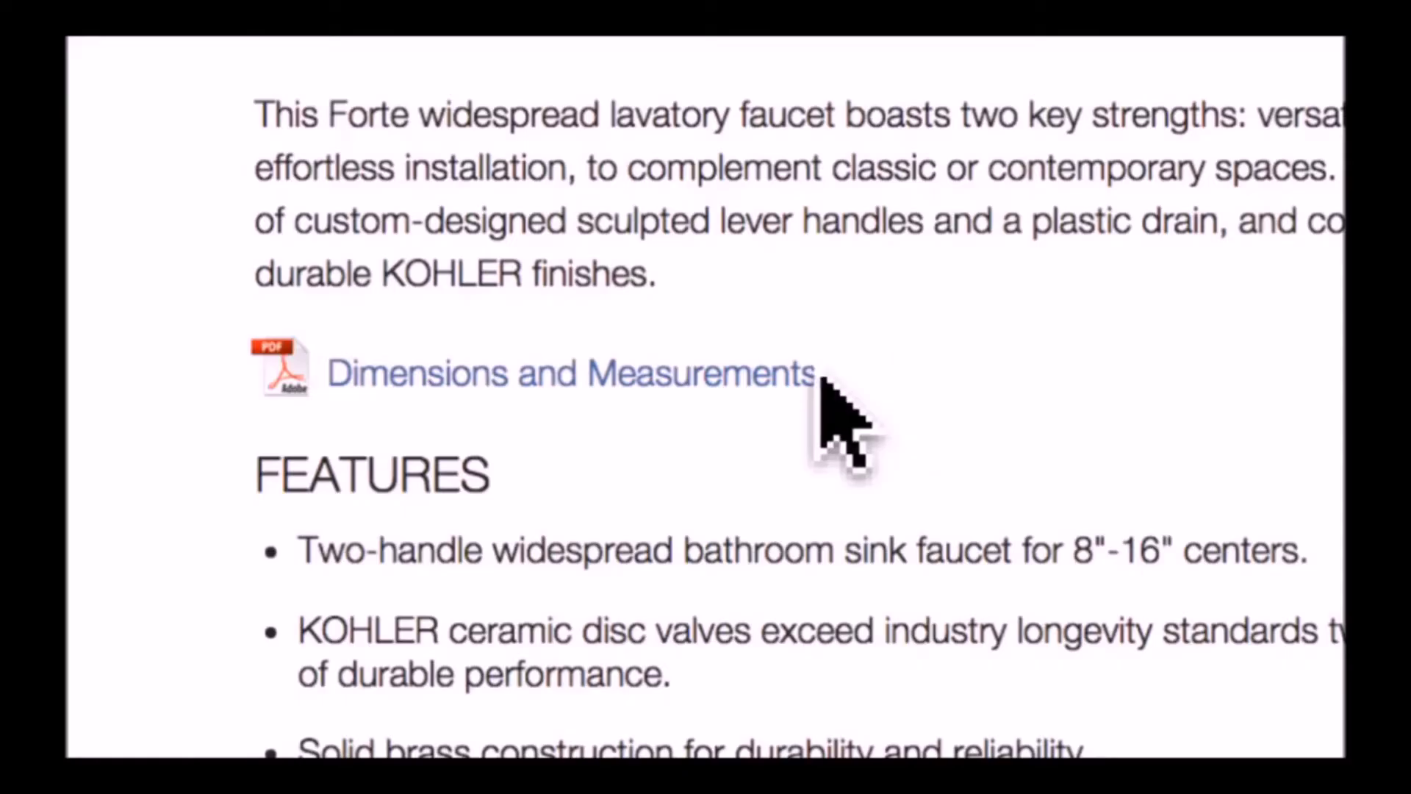
left_click(698, 383)
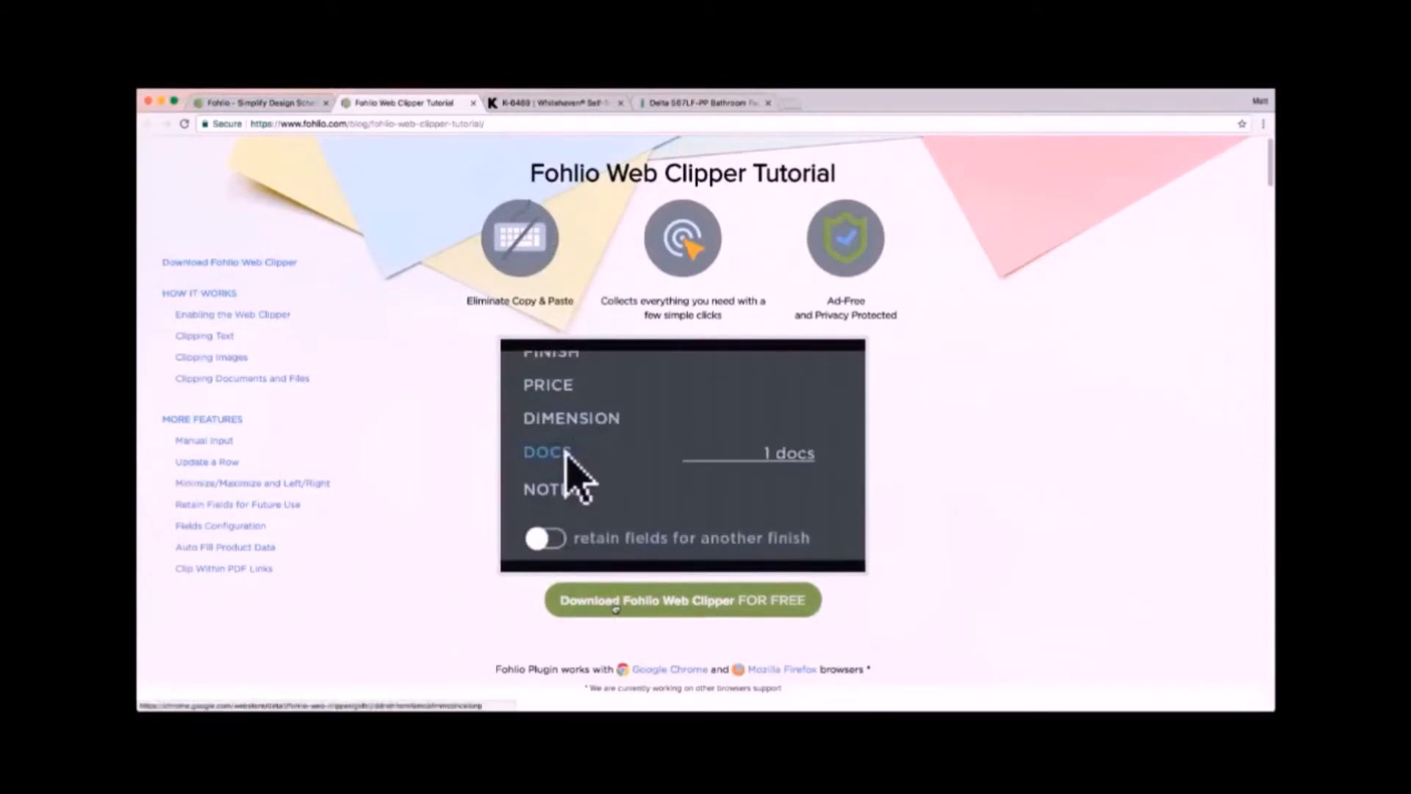
key("super+w")
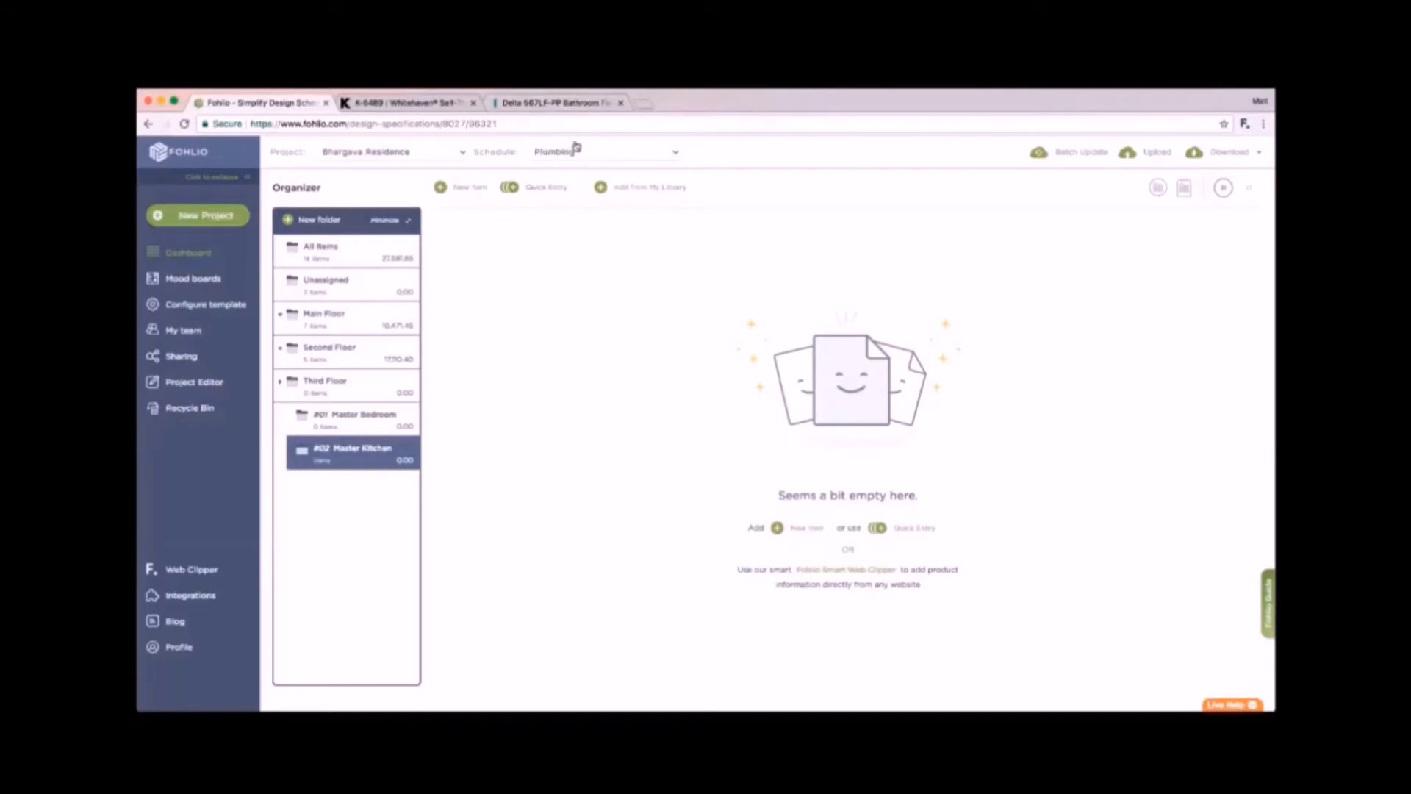
- Open Quick Entry for the empty #02 Master Kitchen folder
left_click(533, 189)
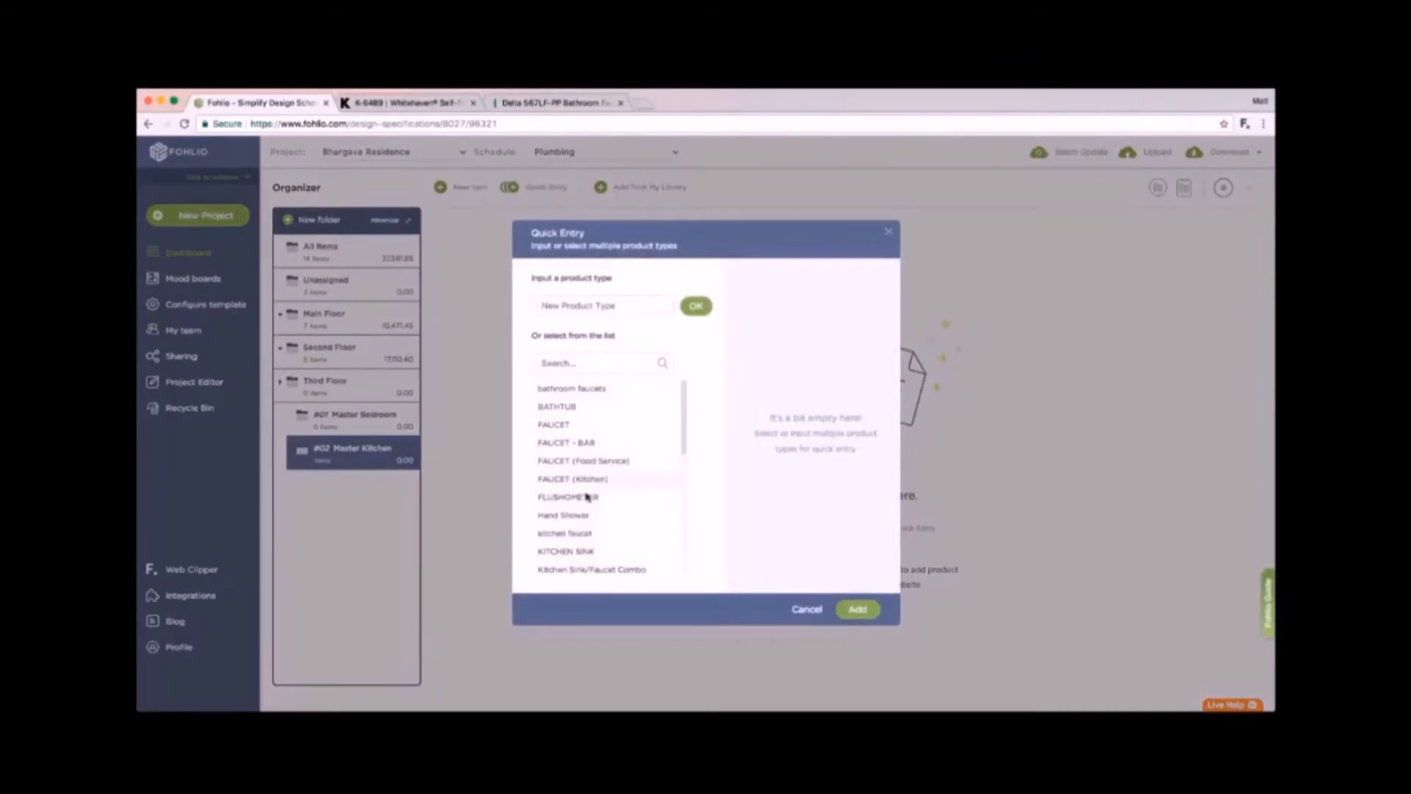
- Pick FAUCET and KITCHEN SINK, add new types Disco Ball and Espresso Machine, and create the rows
left_click(579, 425)
left_click(578, 553)
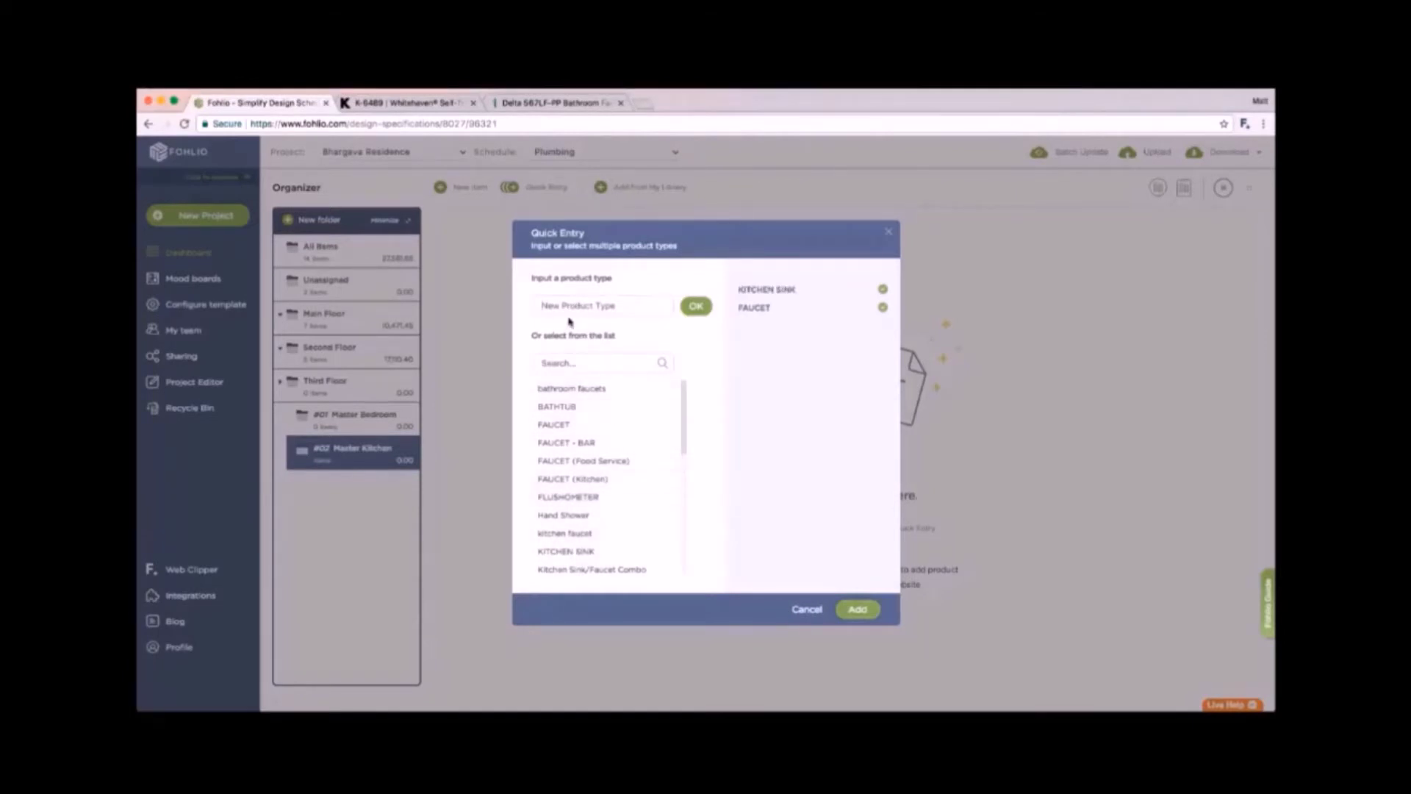
type("Disco Ball")
key("Return")
type("B")
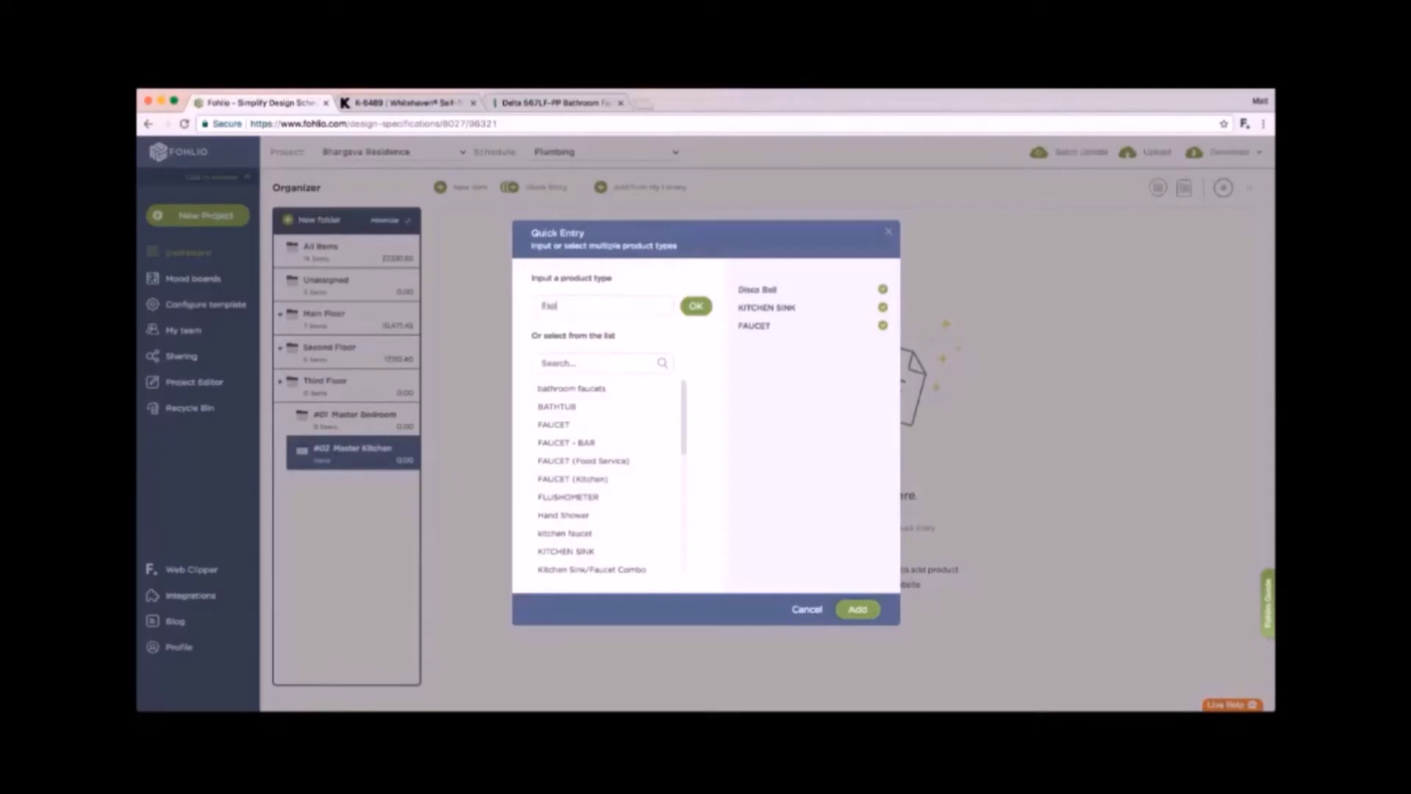
type("spresso Machine")
left_click(696, 305)
left_click(860, 614)
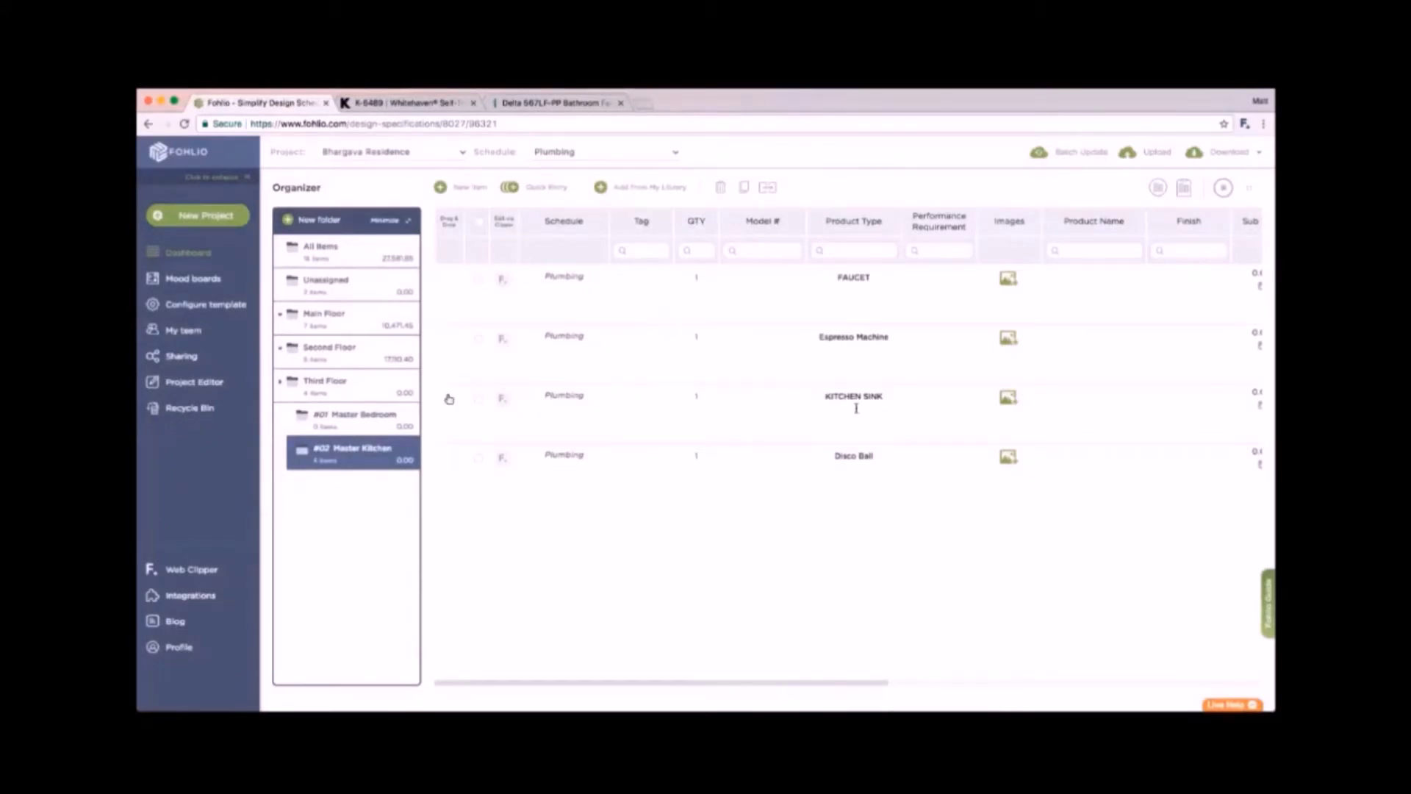
- Set the KITCHEN SINK row to Edit via Clipper and switch to the Kohler Whitehaven page
left_click(501, 400)
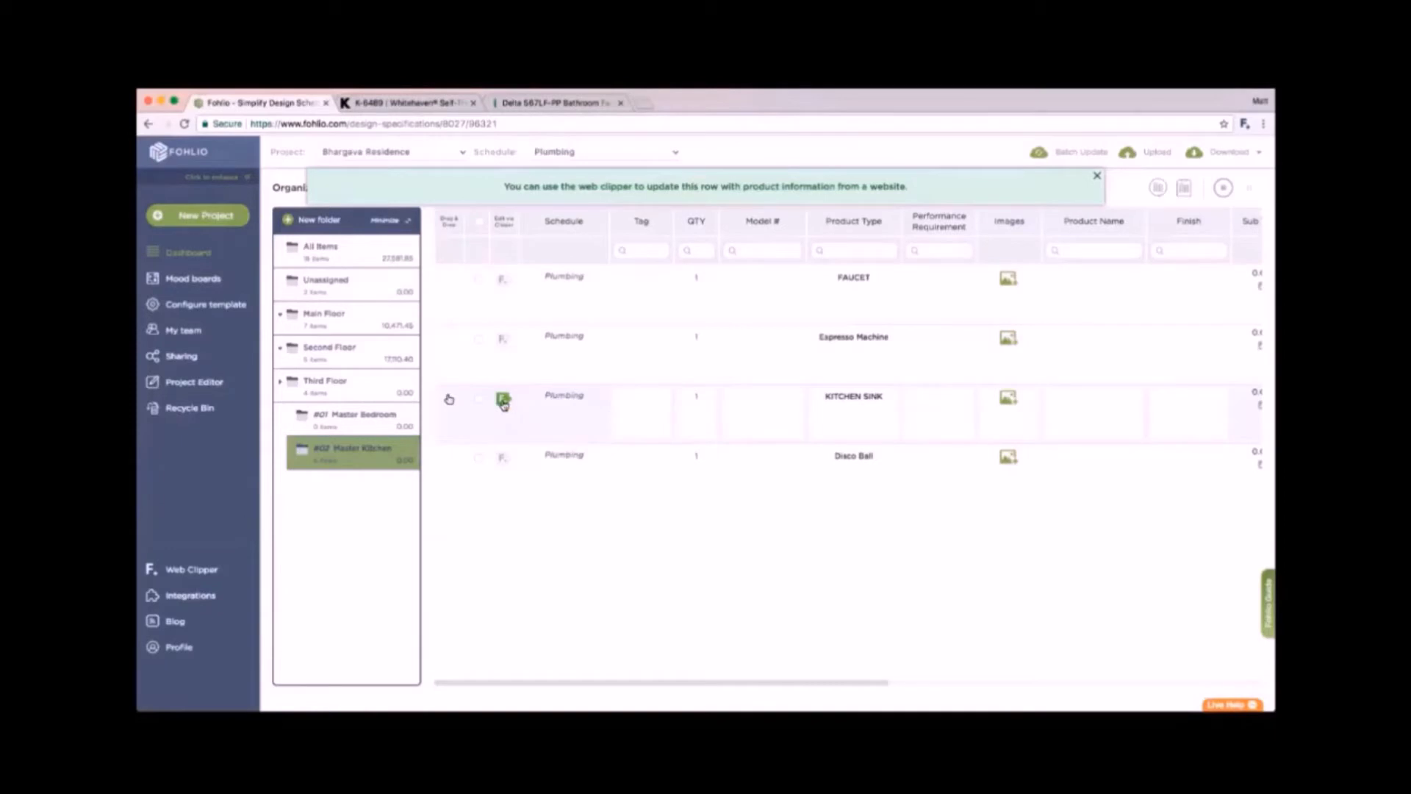
left_click(439, 103)
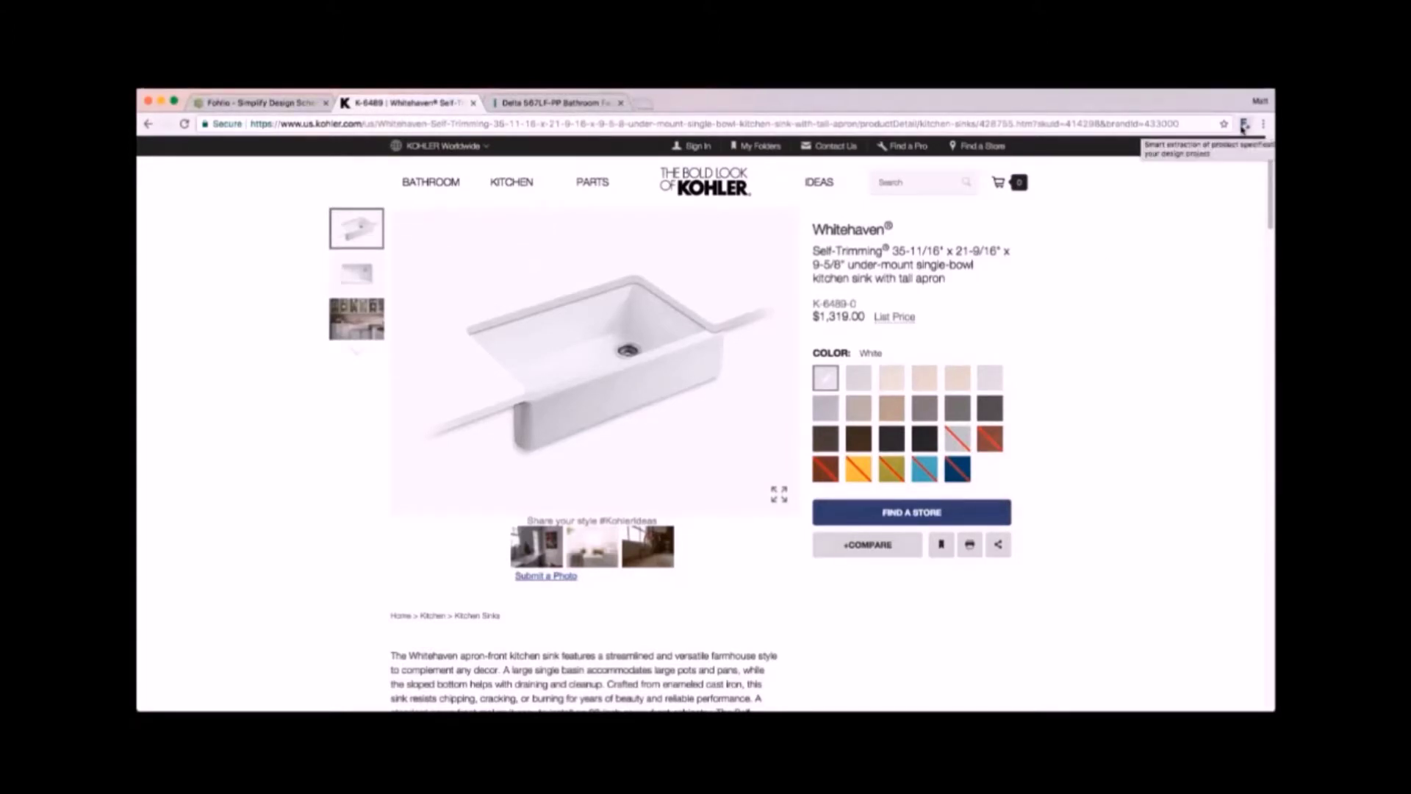
- Open the clipper on the sink page and clip Whitehaven® as the product name
left_click(1245, 125)
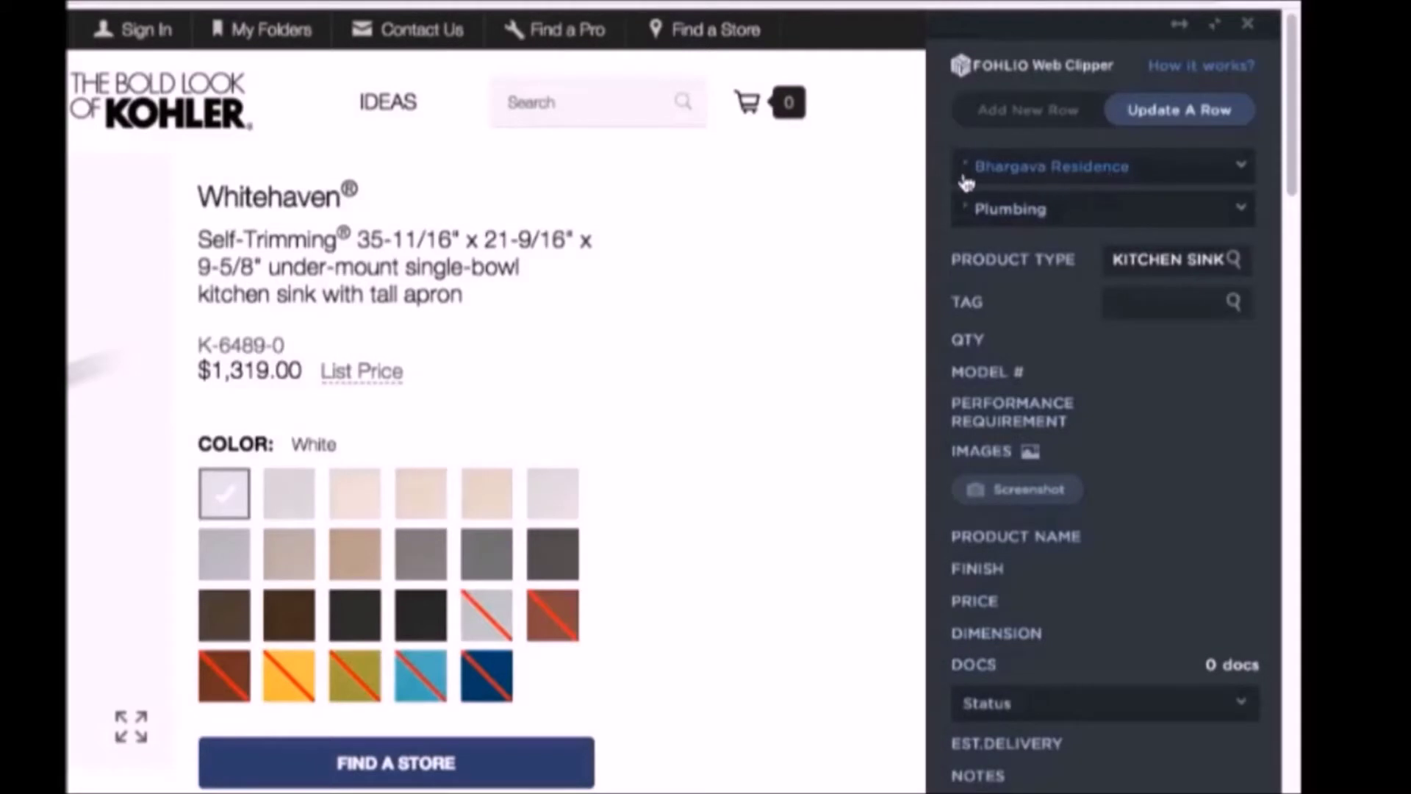
left_click(999, 260)
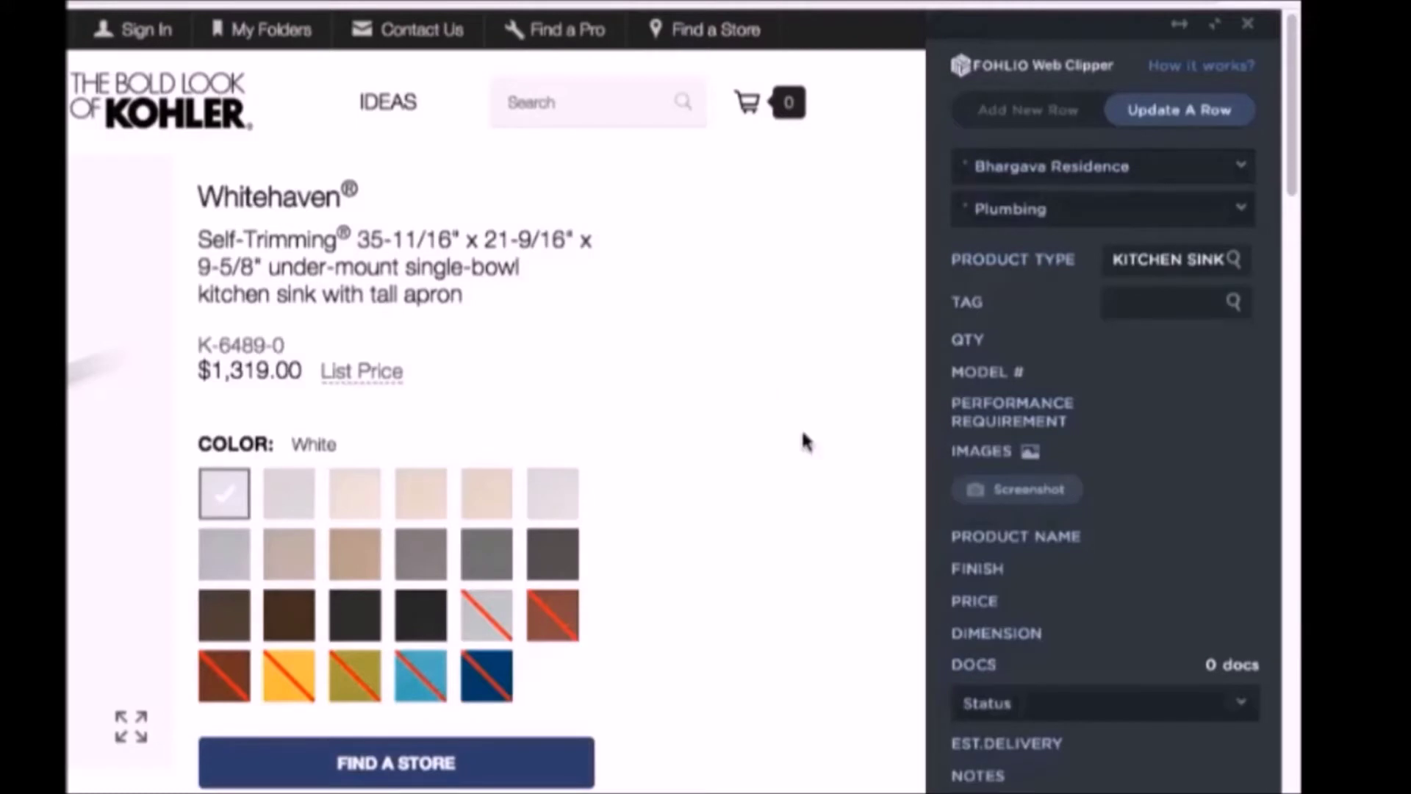
left_click(1051, 547)
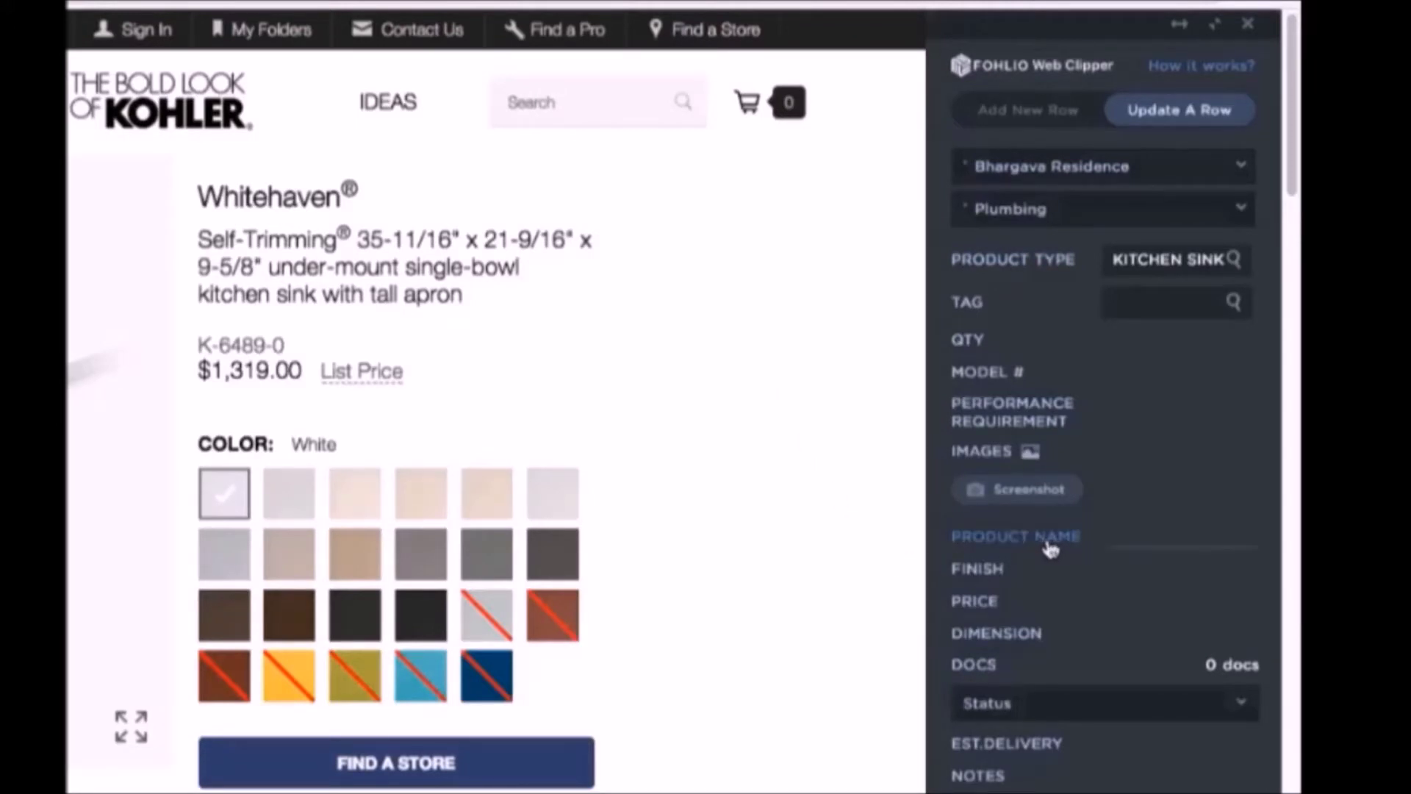
left_click(261, 198)
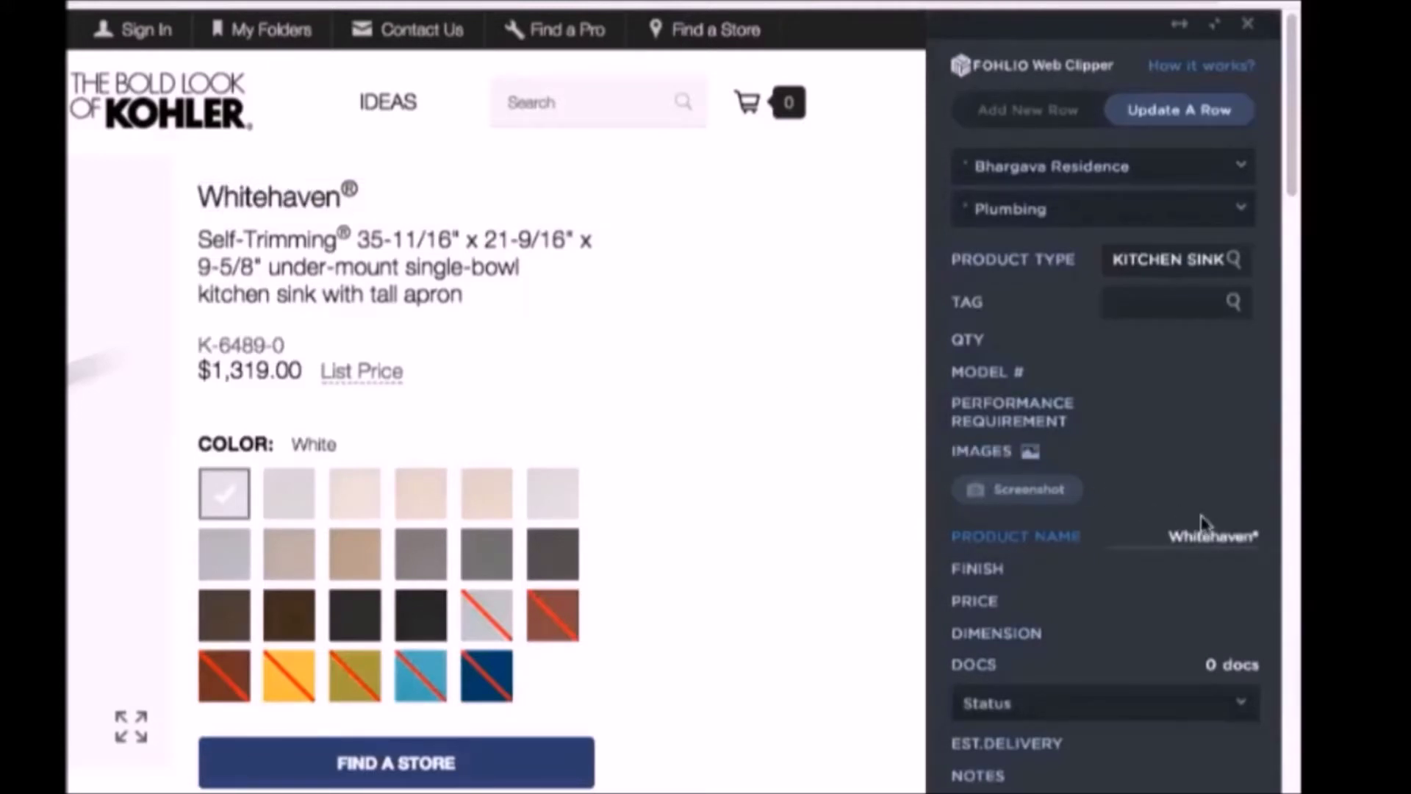
- Clip White as the finish and $1,319.00 List Price as the price, then select the description text
left_click(979, 574)
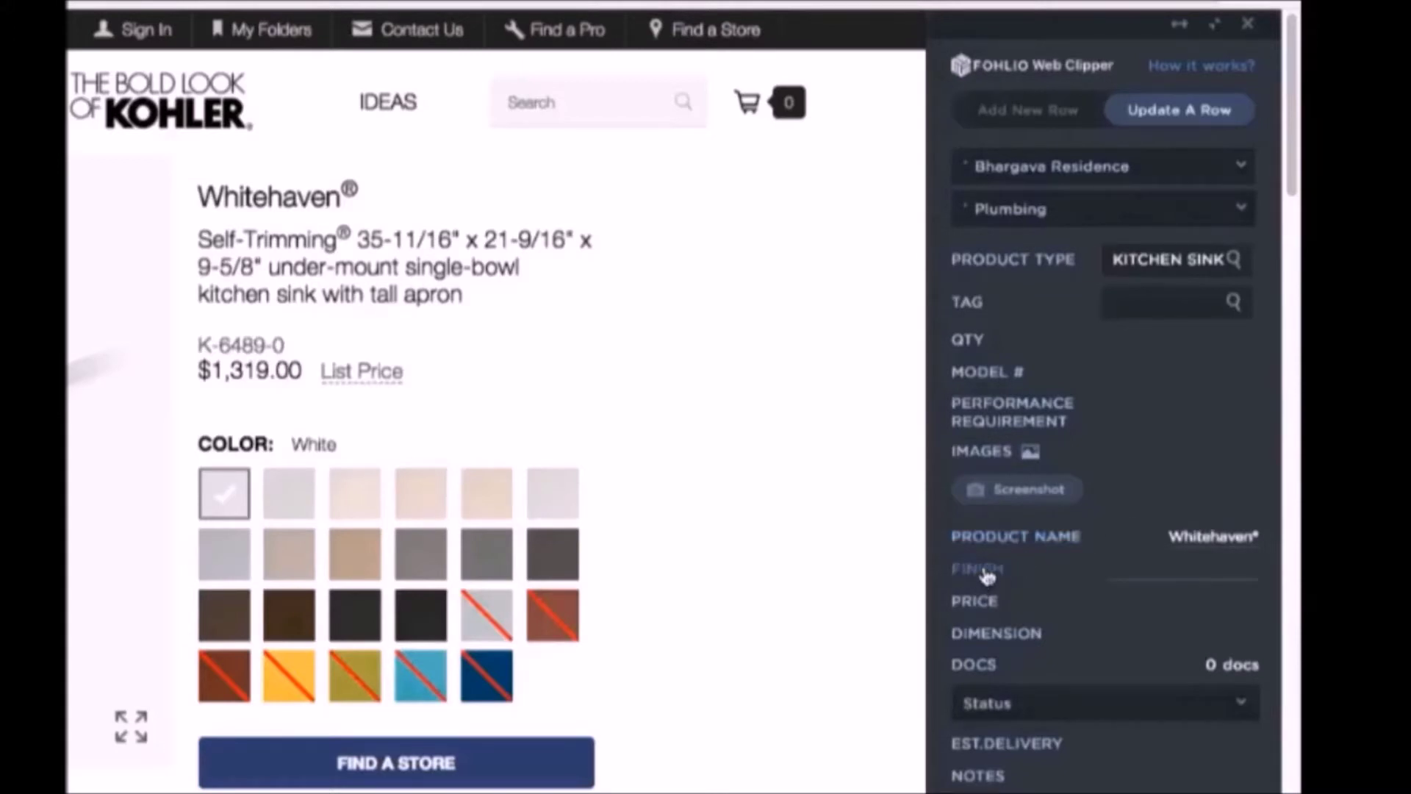
left_click(314, 444)
left_click(987, 607)
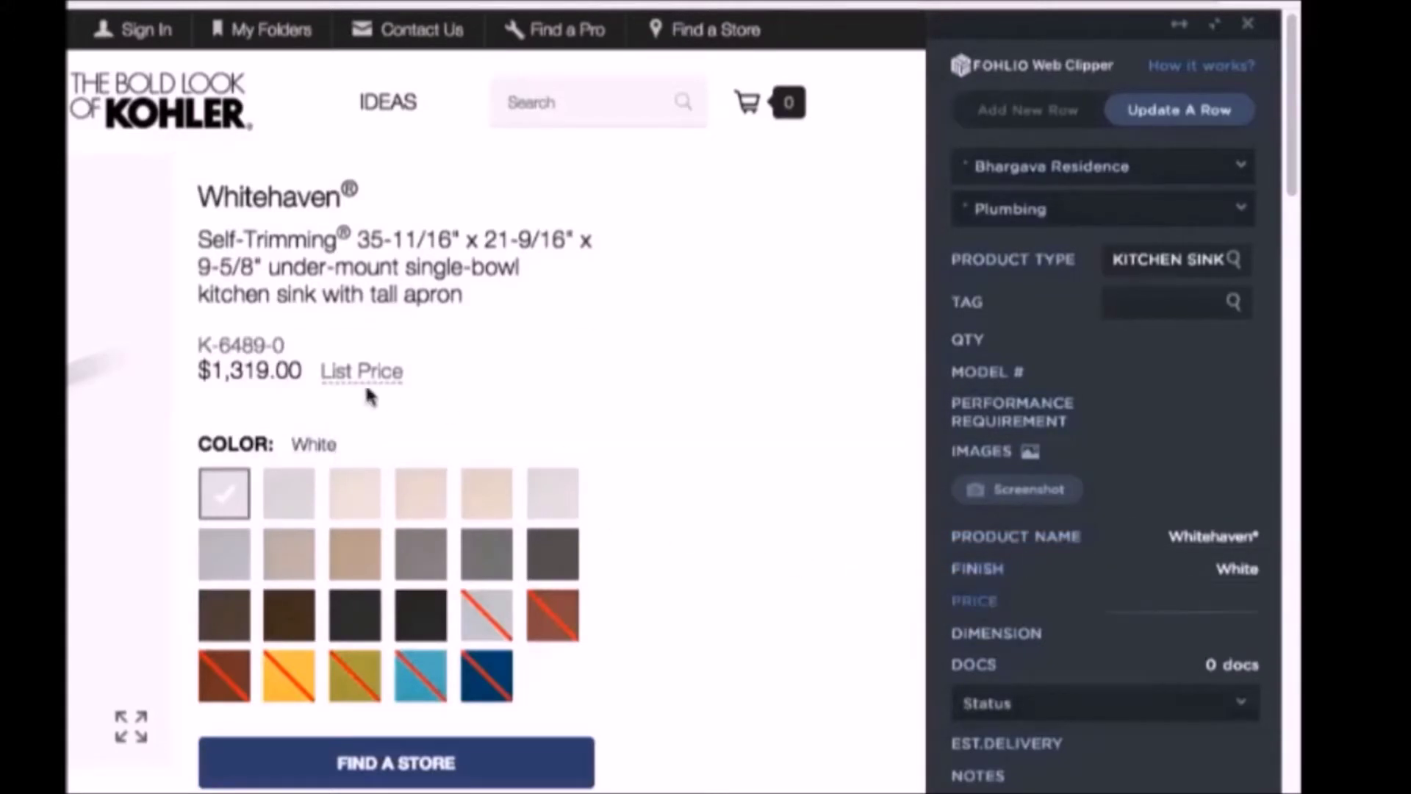
left_click(266, 361)
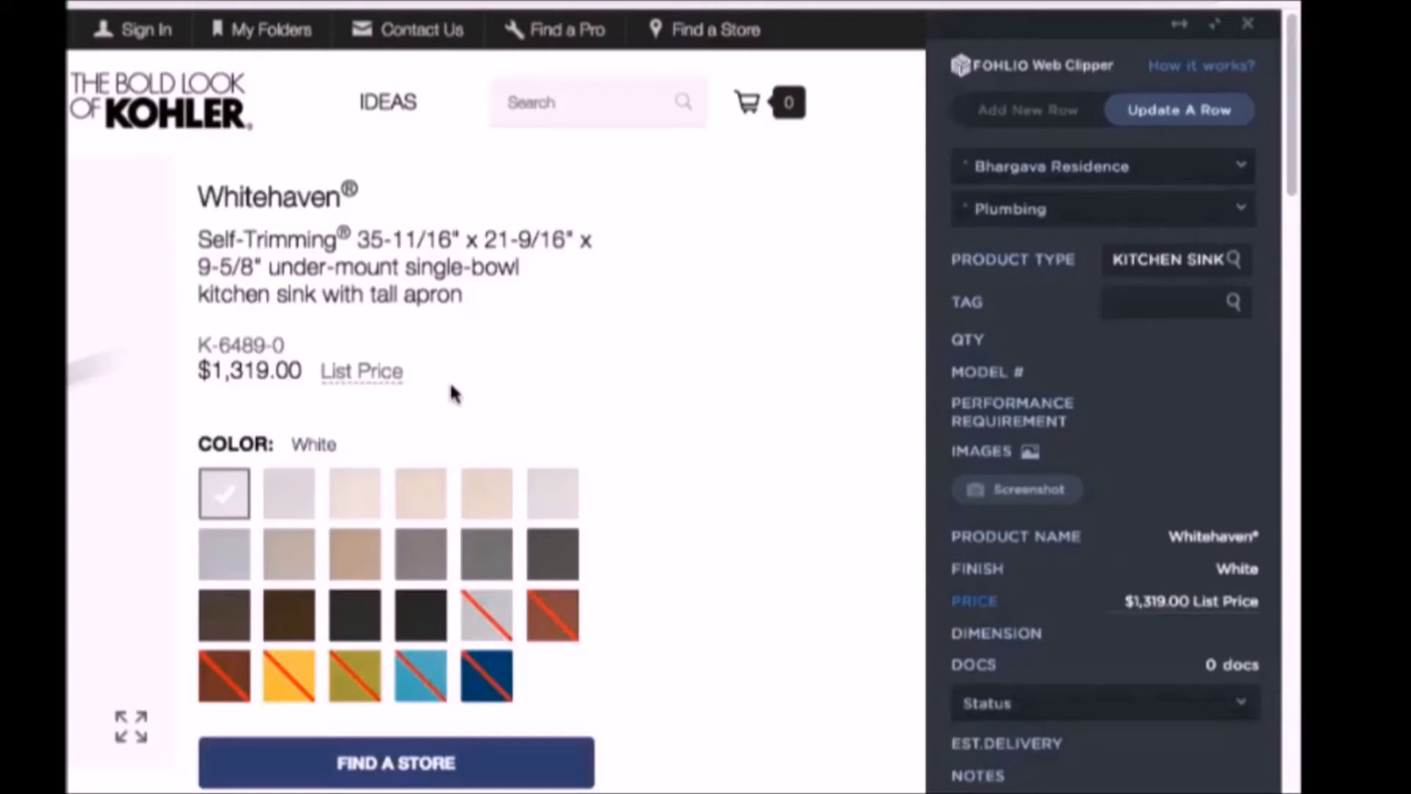
left_click_drag(286, 345, 214, 350)
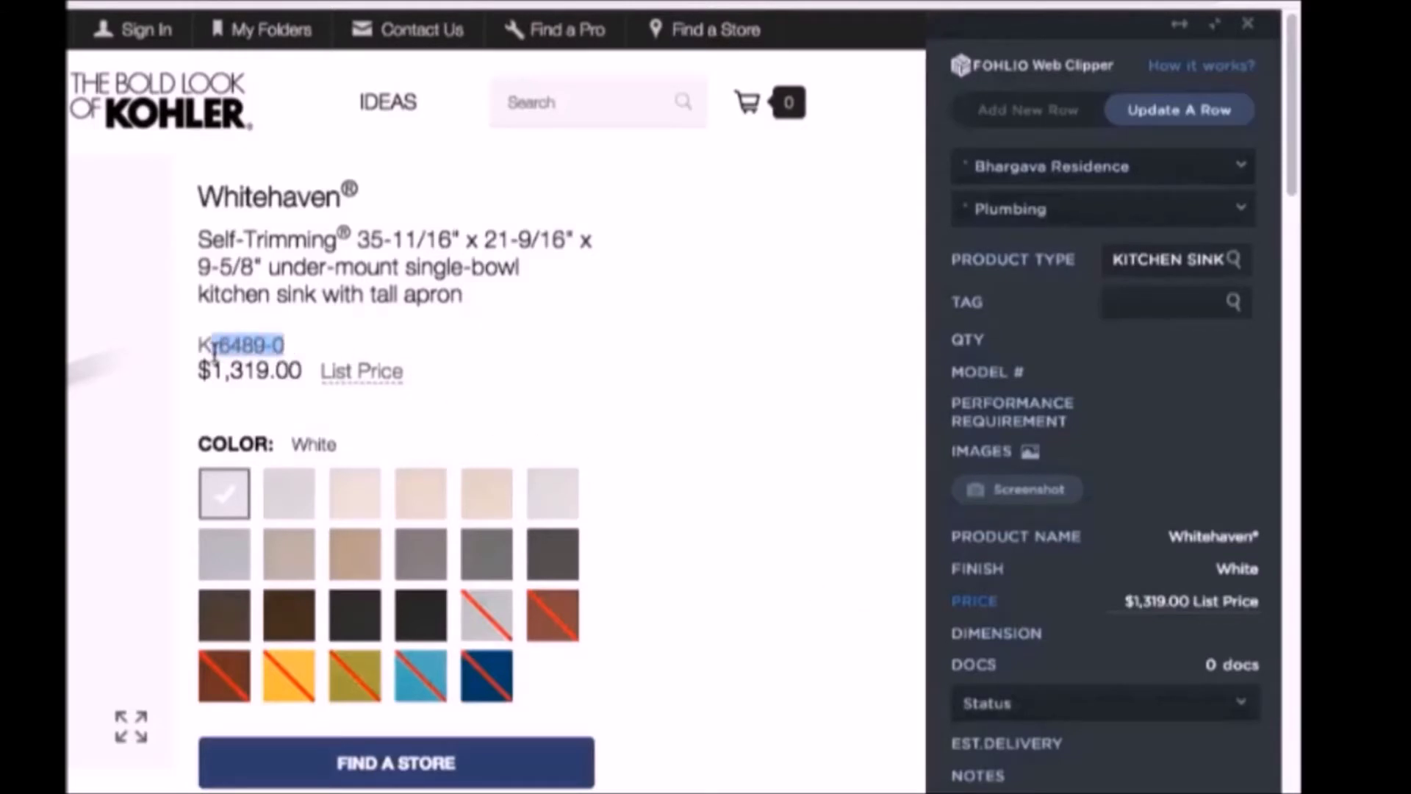
left_click_drag(197, 234, 525, 403)
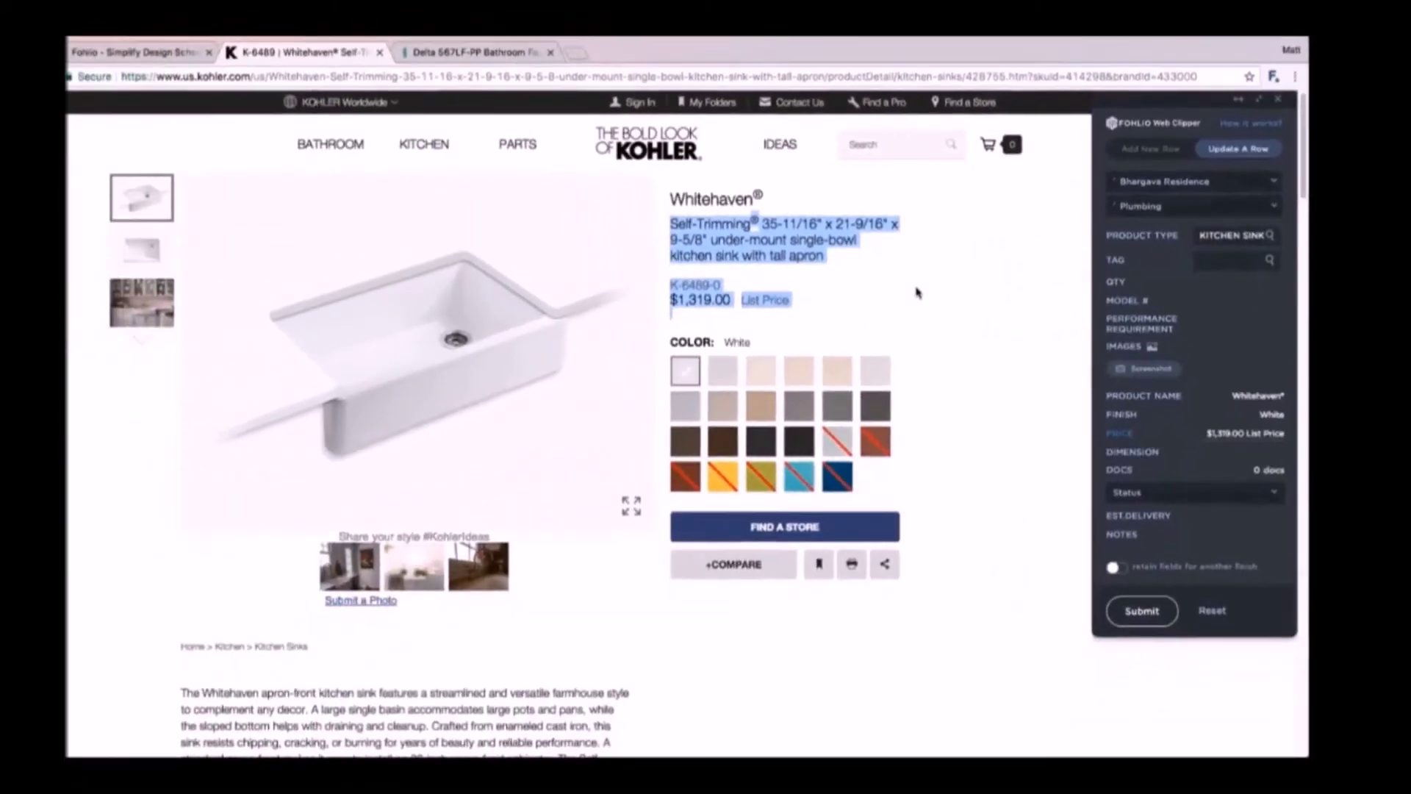
- Add the angled sink photo and the top-view photo to the clip's images
left_click(617, 360)
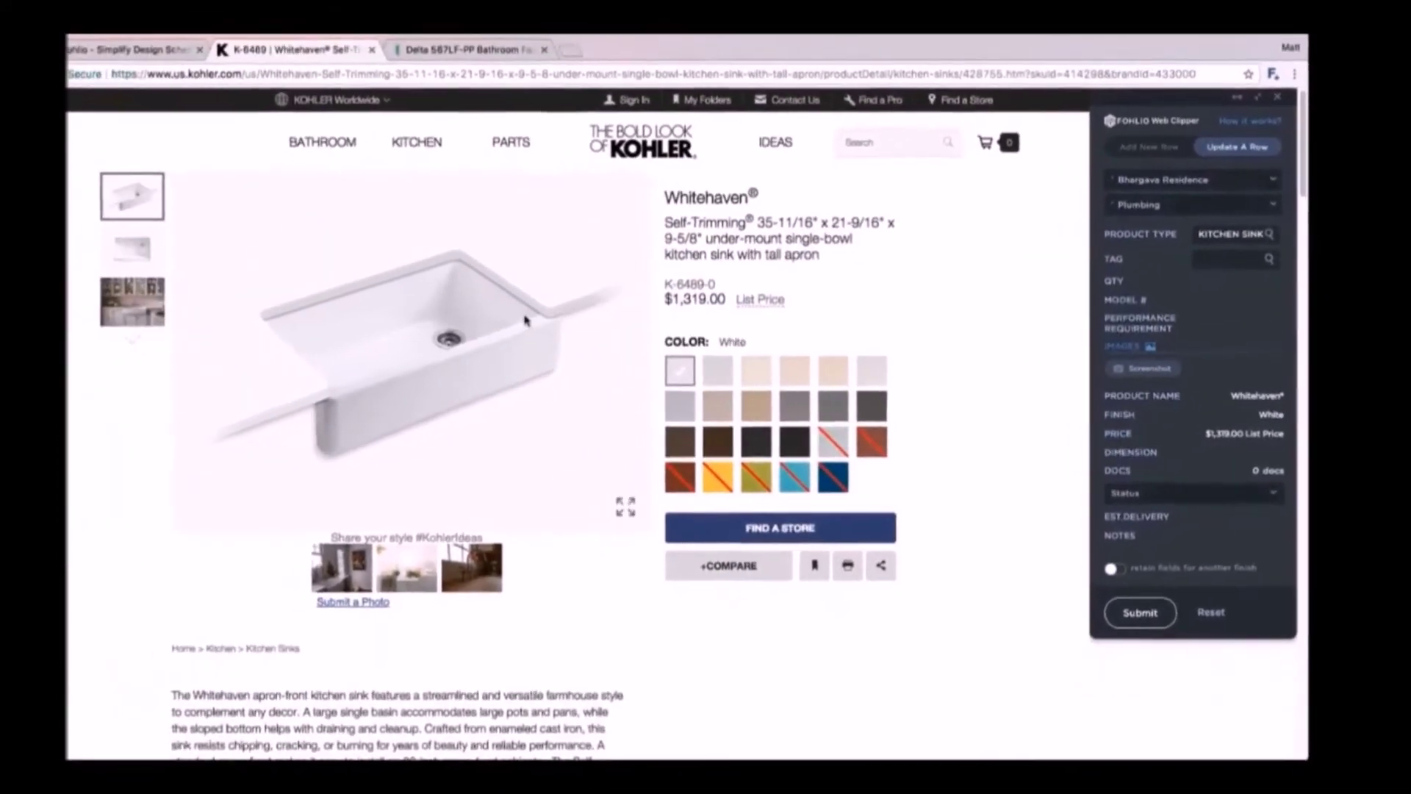
left_click(525, 321)
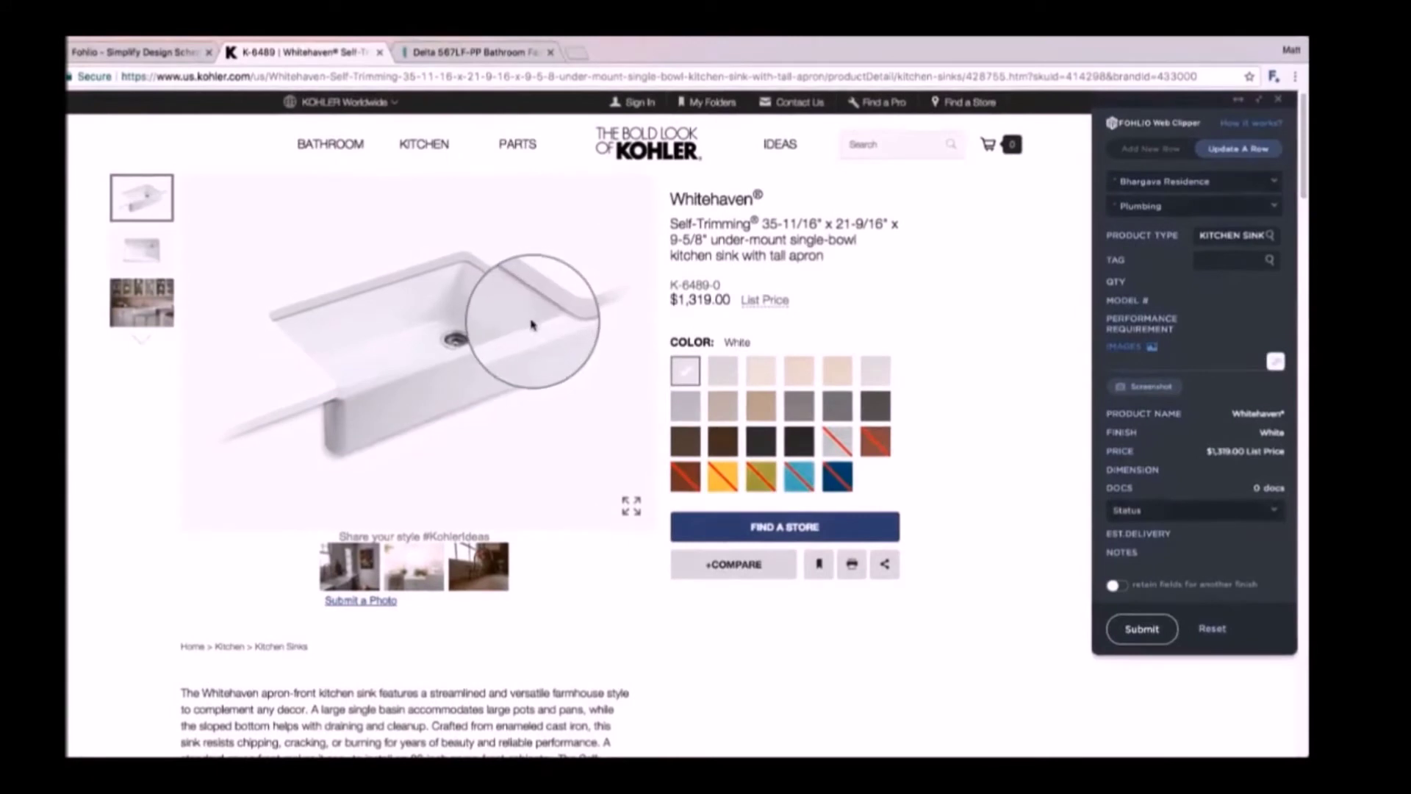
left_click(142, 250)
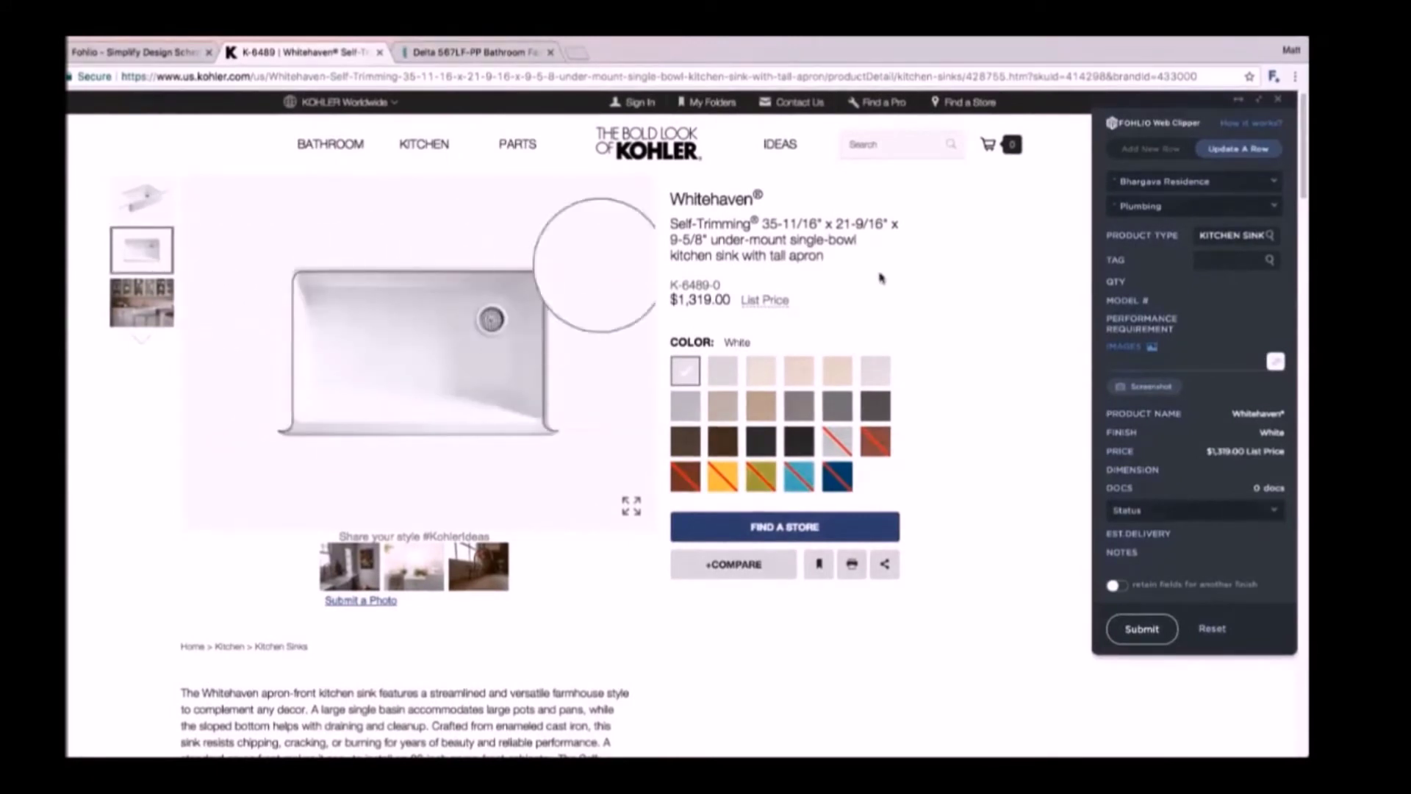
left_click(371, 366)
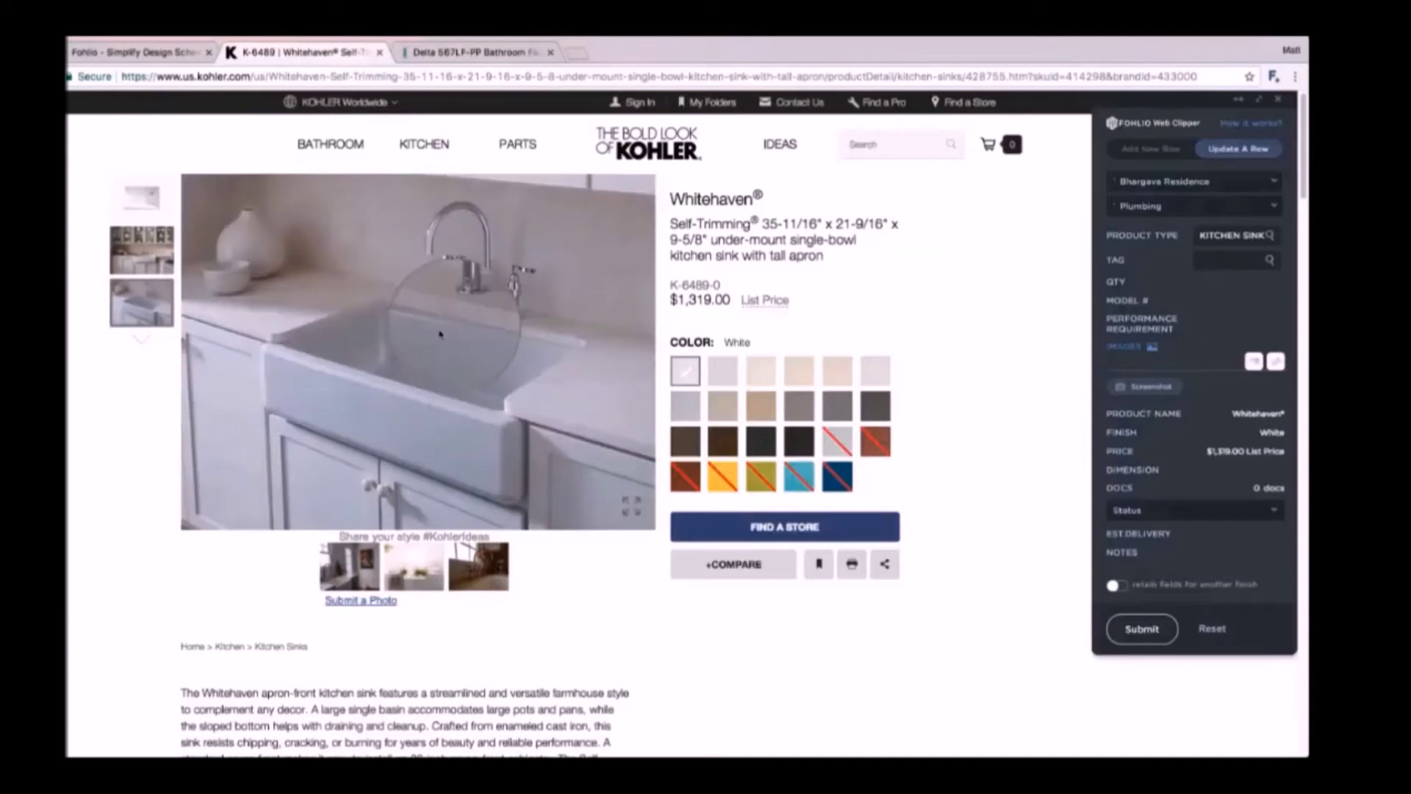
left_click(405, 358)
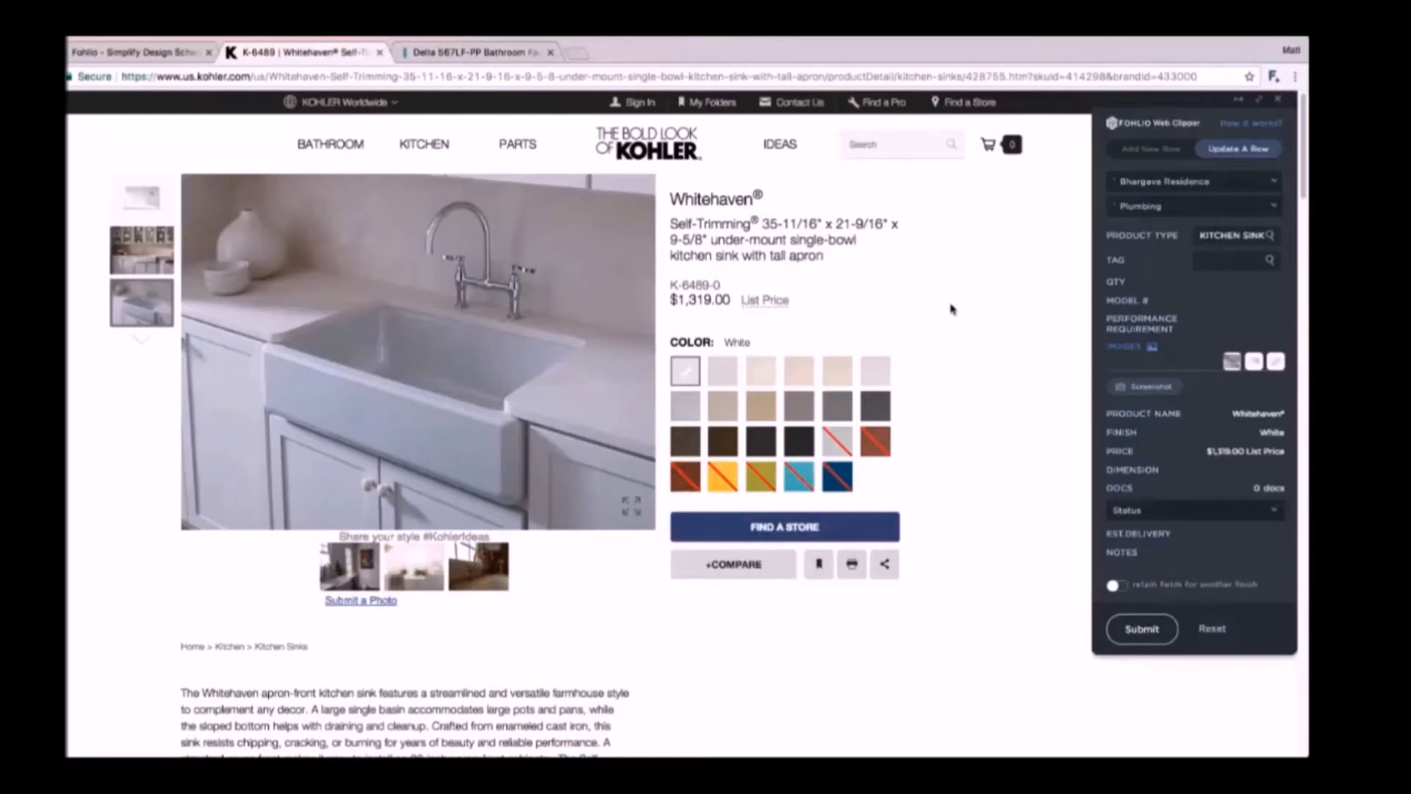
- Screenshot the colour swatch grid and add it as a fourth sink image
left_click(1137, 394)
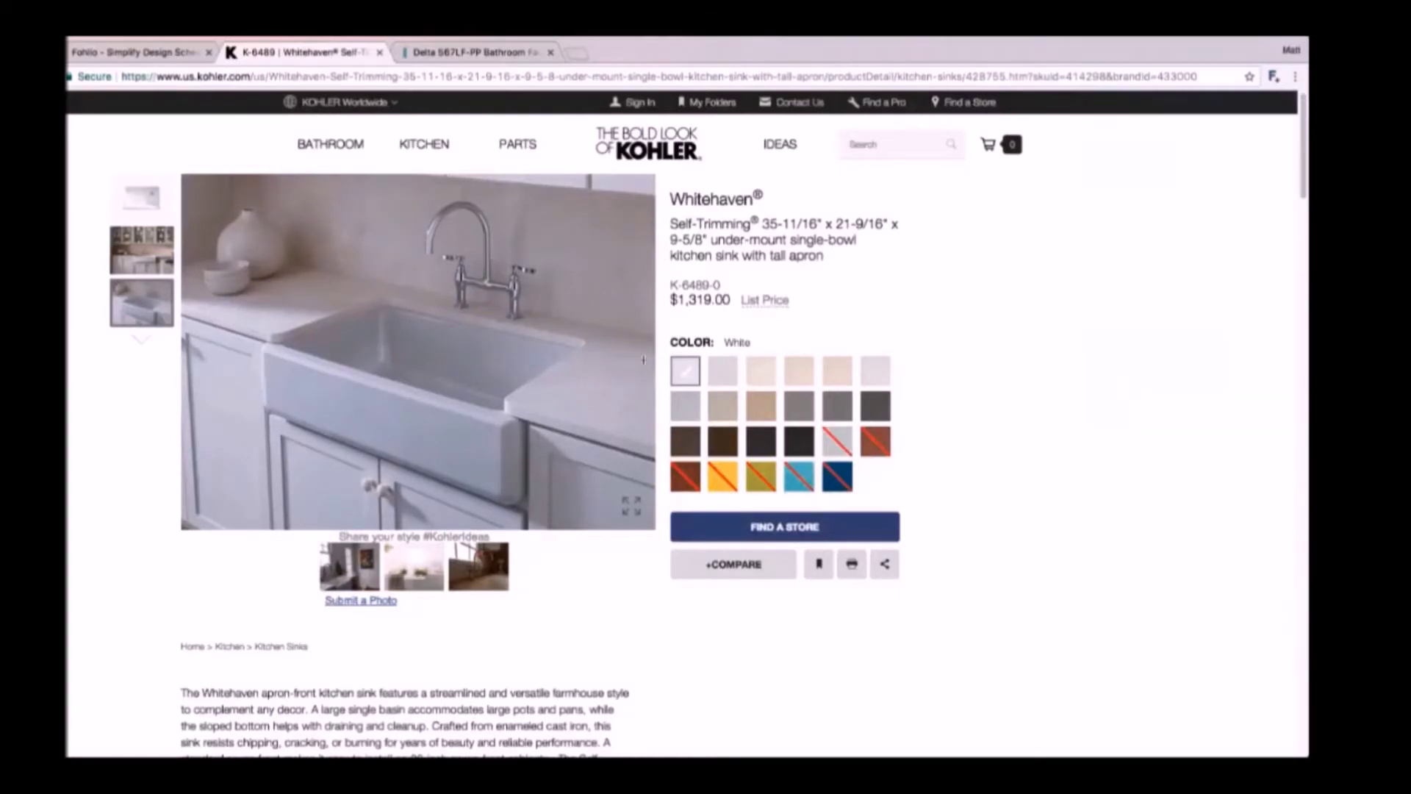
left_click_drag(665, 351, 915, 499)
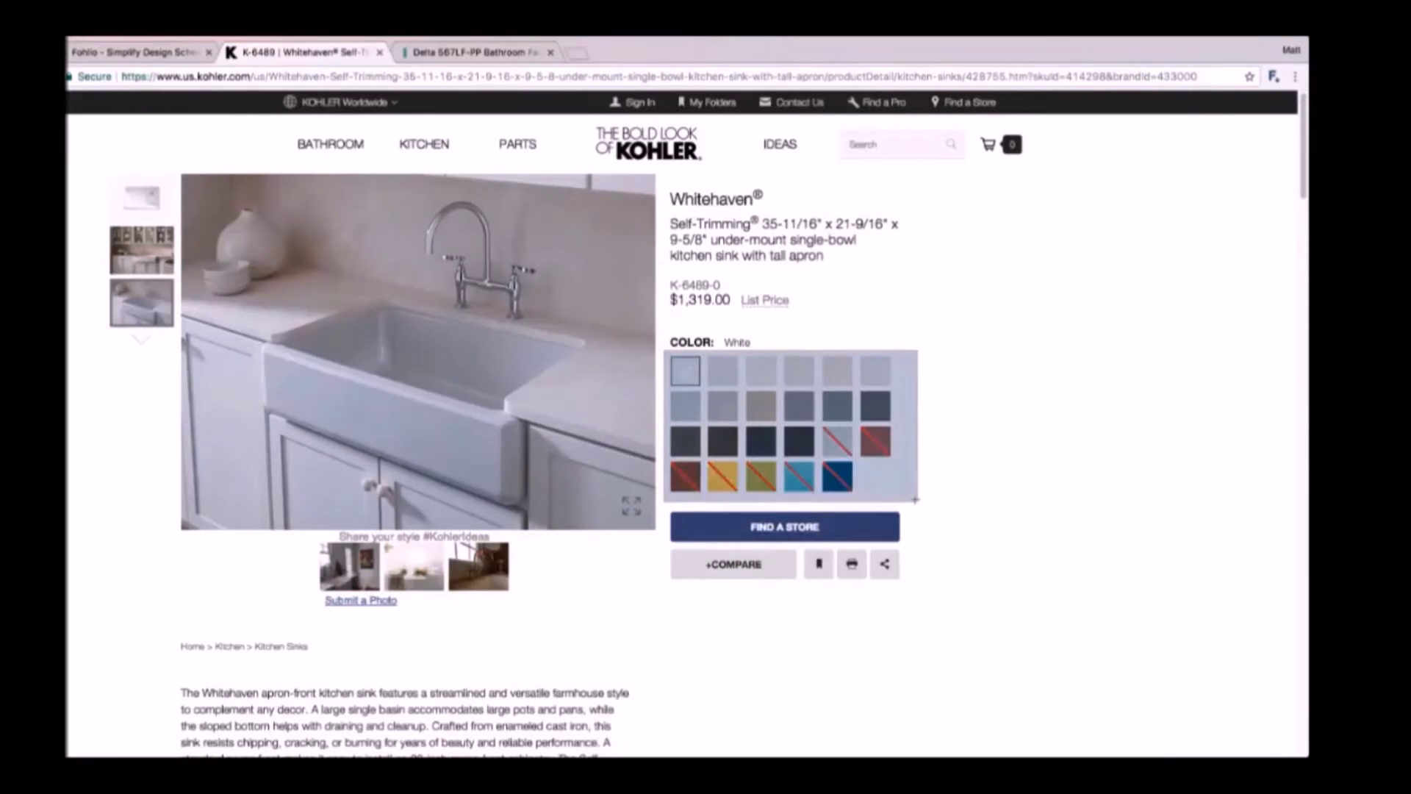
scroll(881, 461, "down", 4)
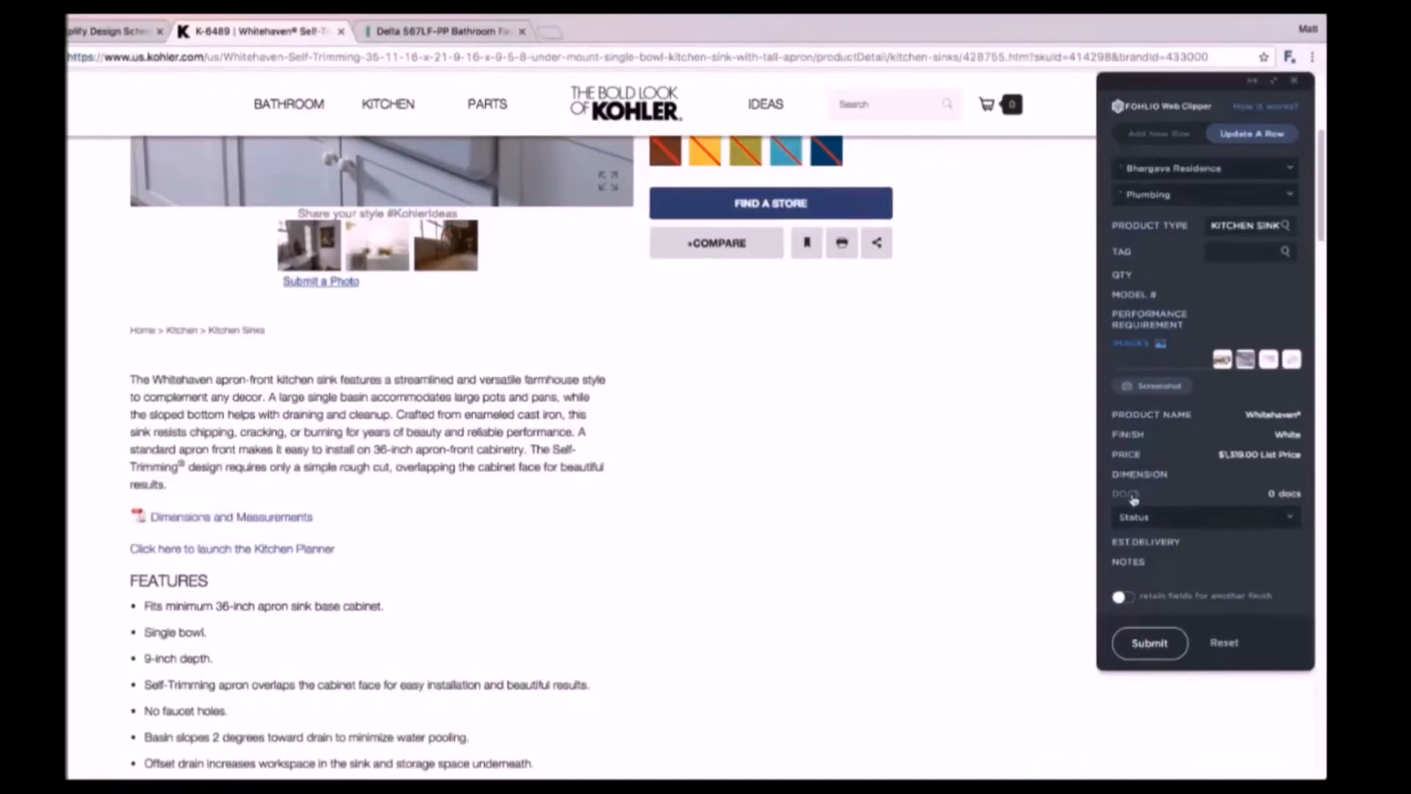
- Attach the Dimensions and Measurements PDF, Rough In/Spec Sheet and Installation and Care Guide to the docs
left_click(224, 518)
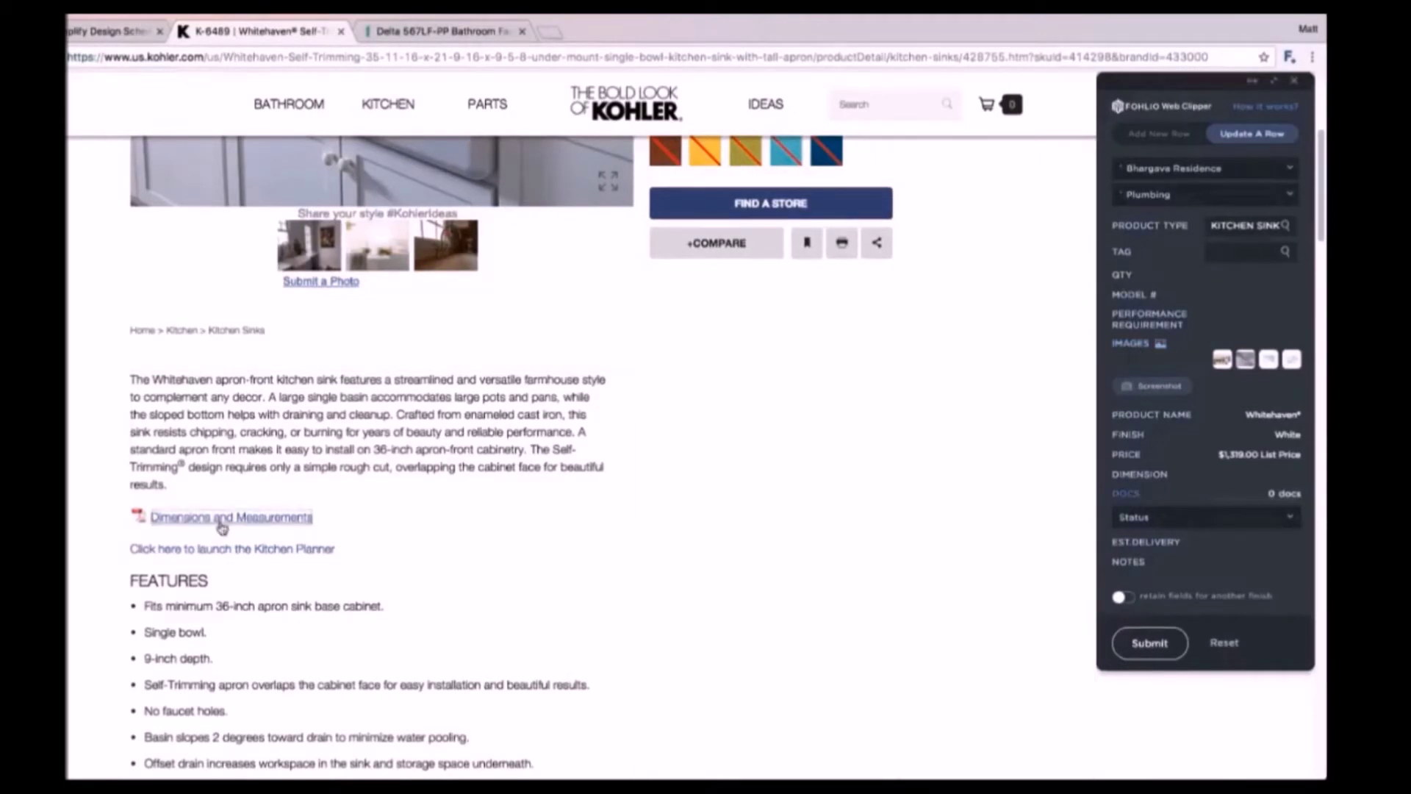
left_click_drag(223, 524, 1155, 498)
scroll(748, 505, "down", 4)
scroll(748, 505, "down", 12)
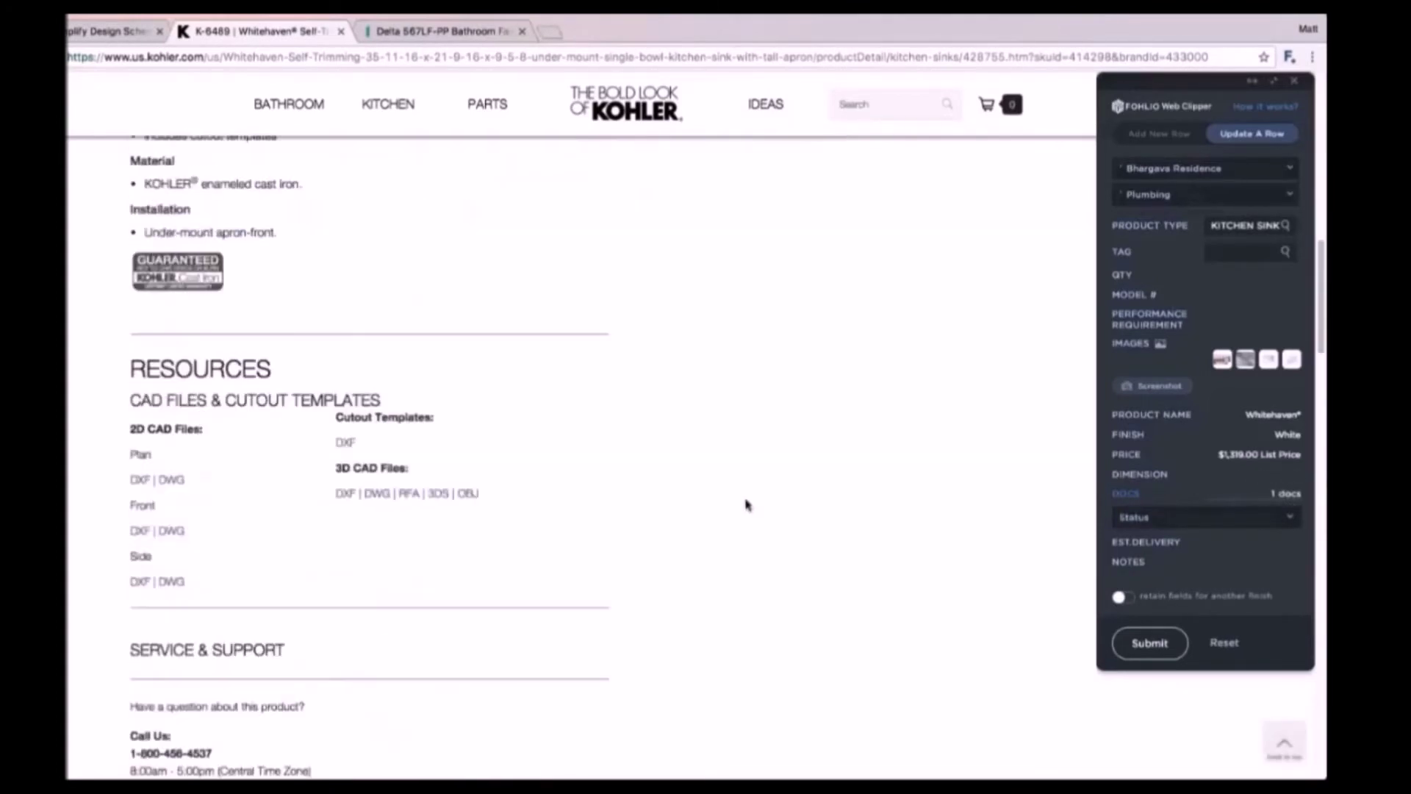
left_click(1126, 494)
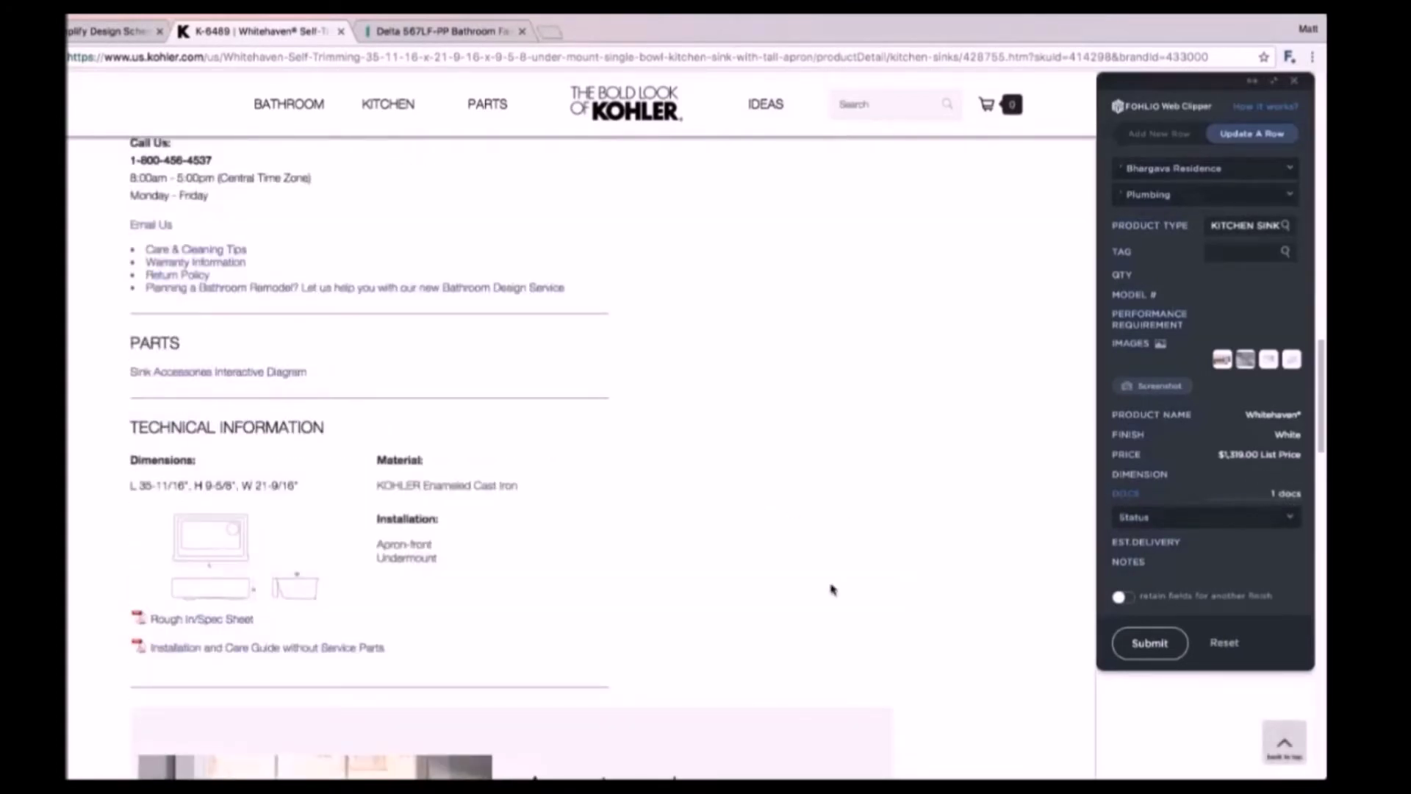
left_click(243, 623)
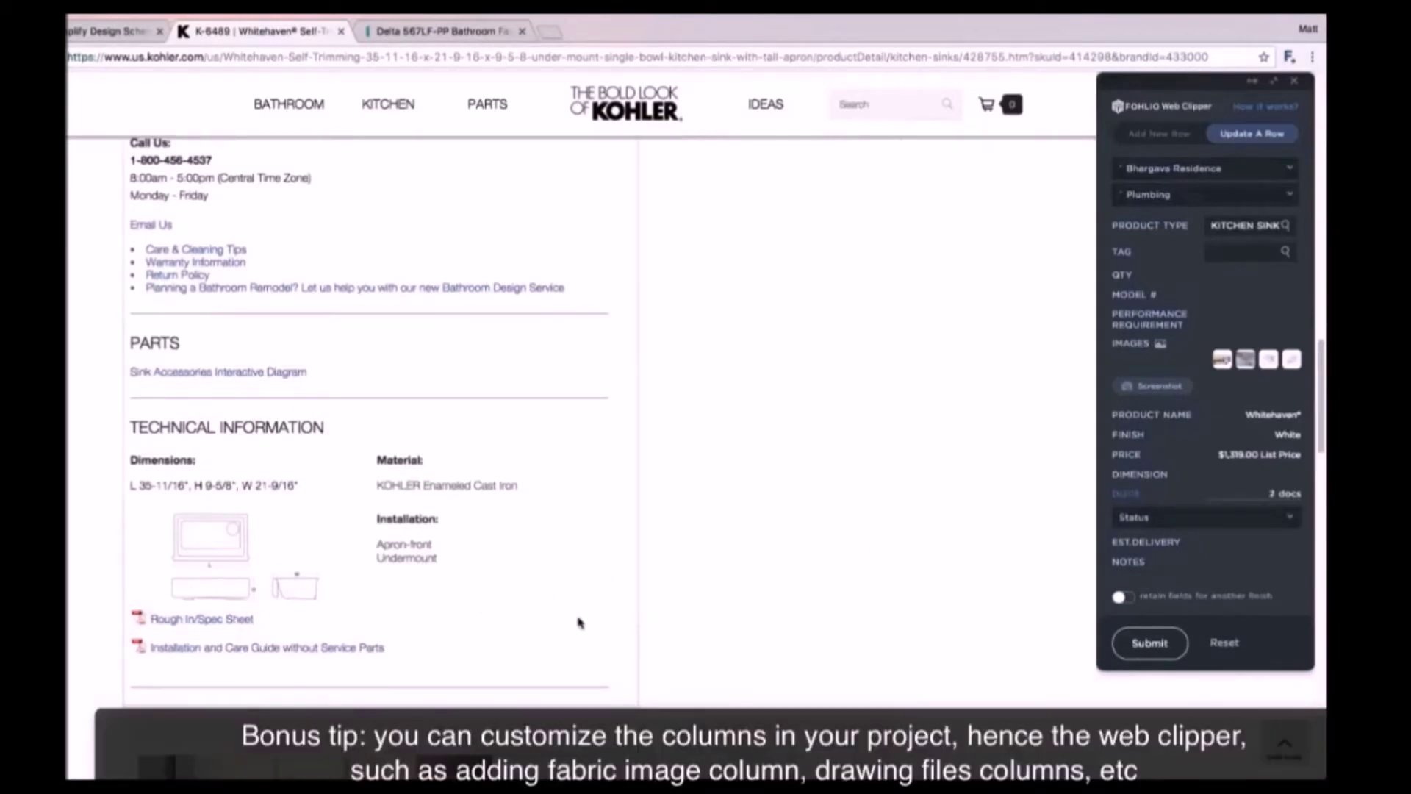
left_click(352, 652)
- Attach the 3DS CAD and Plan DWG files, then submit the updated sink to the schedule
scroll(741, 555, "up", 6)
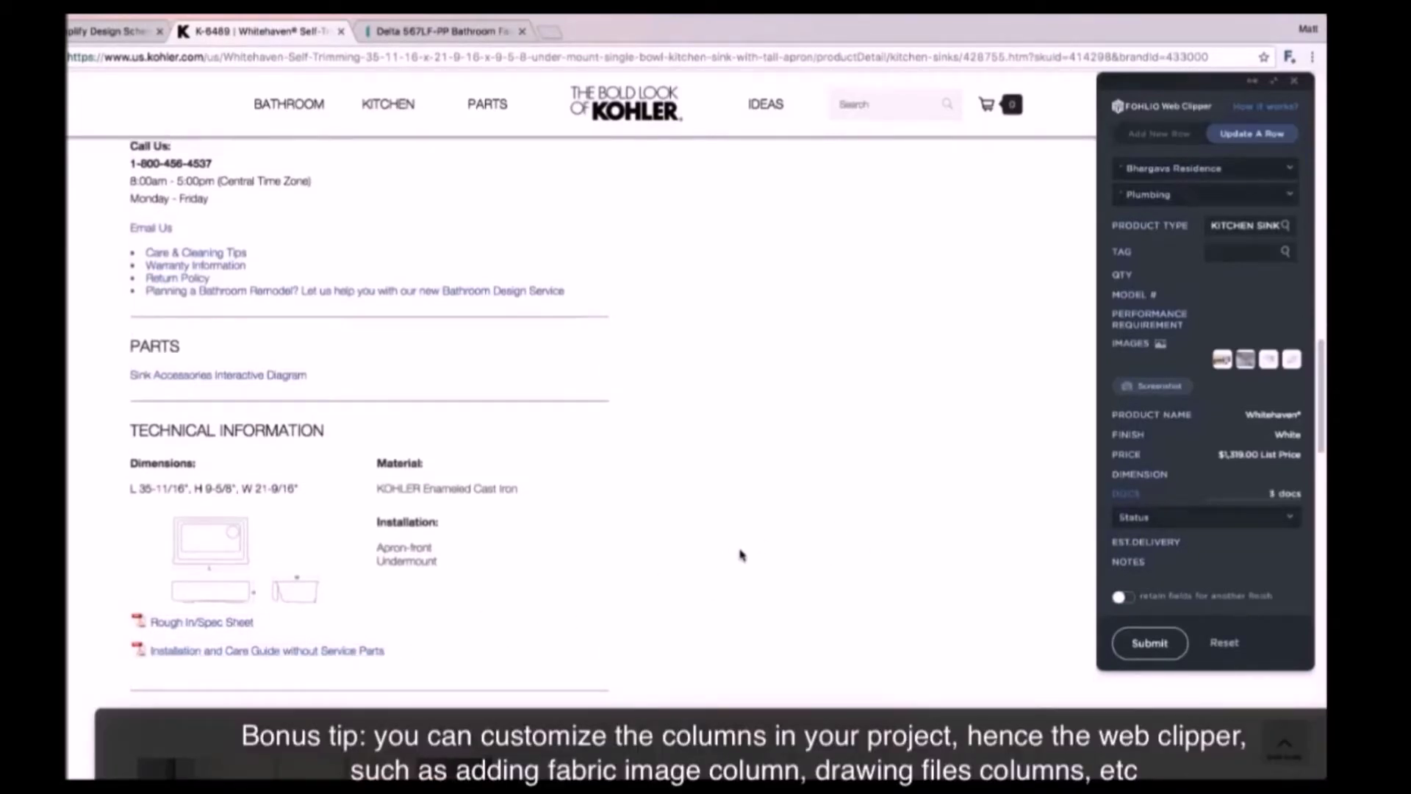
scroll(741, 555, "up", 1)
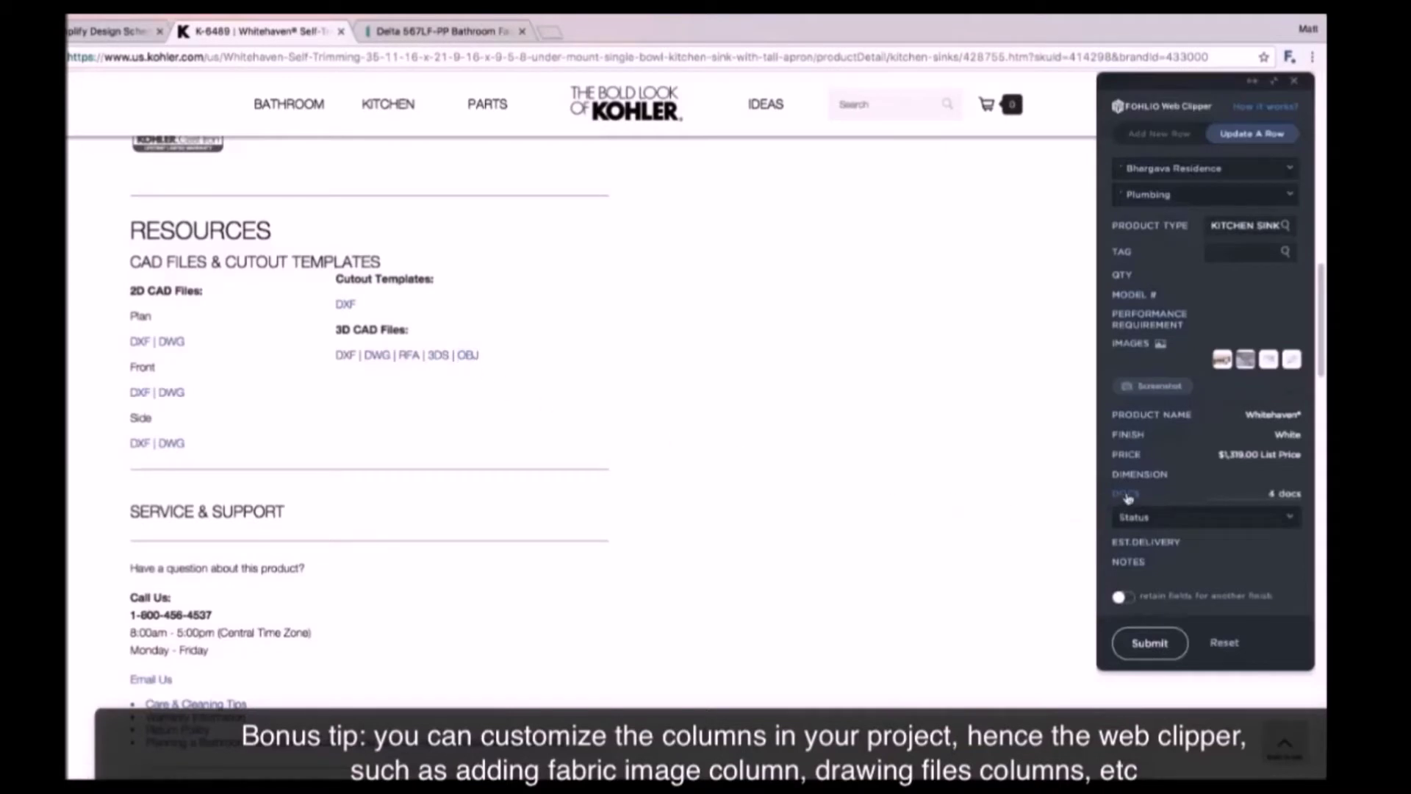
left_click_drag(438, 362, 1168, 502)
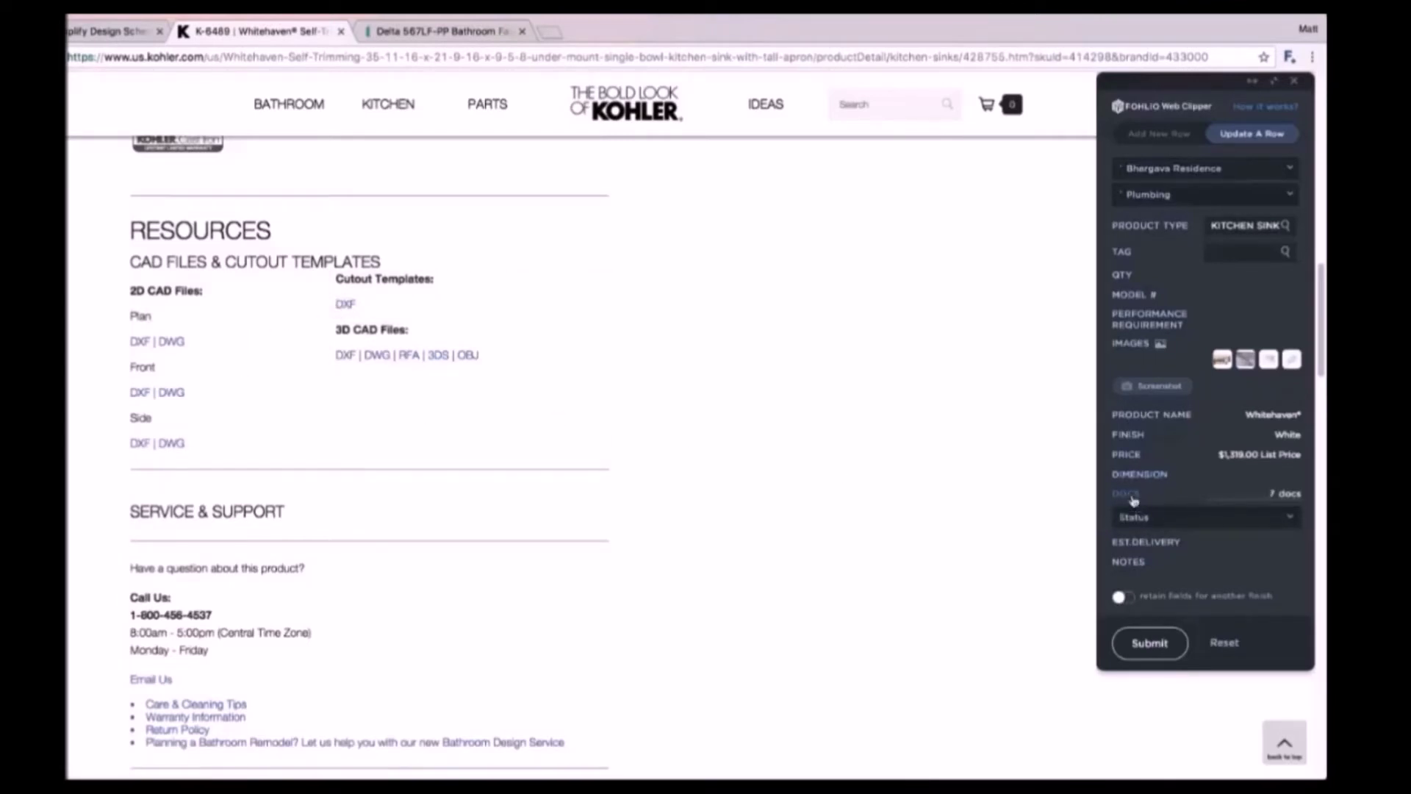
left_click(169, 340)
left_click(1150, 642)
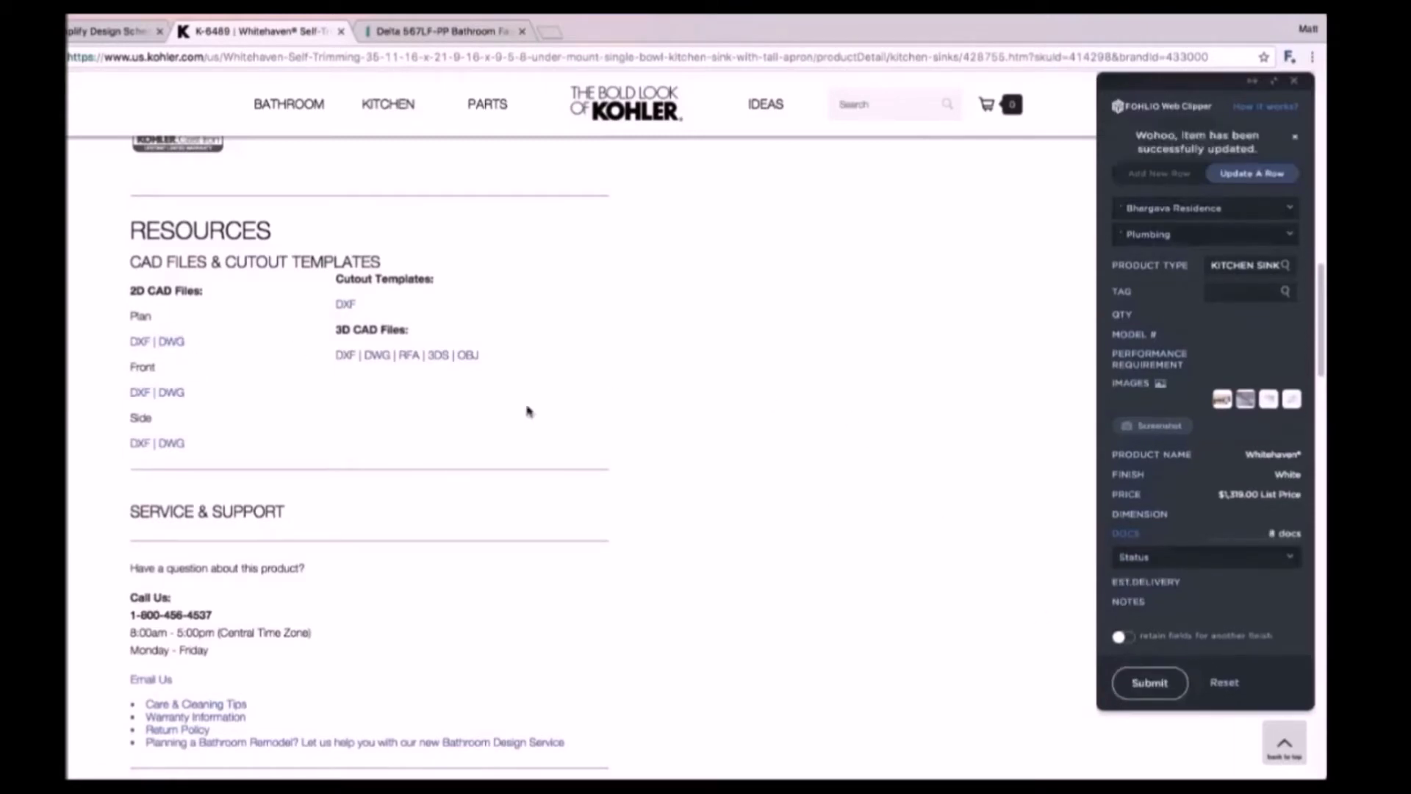
left_click(92, 33)
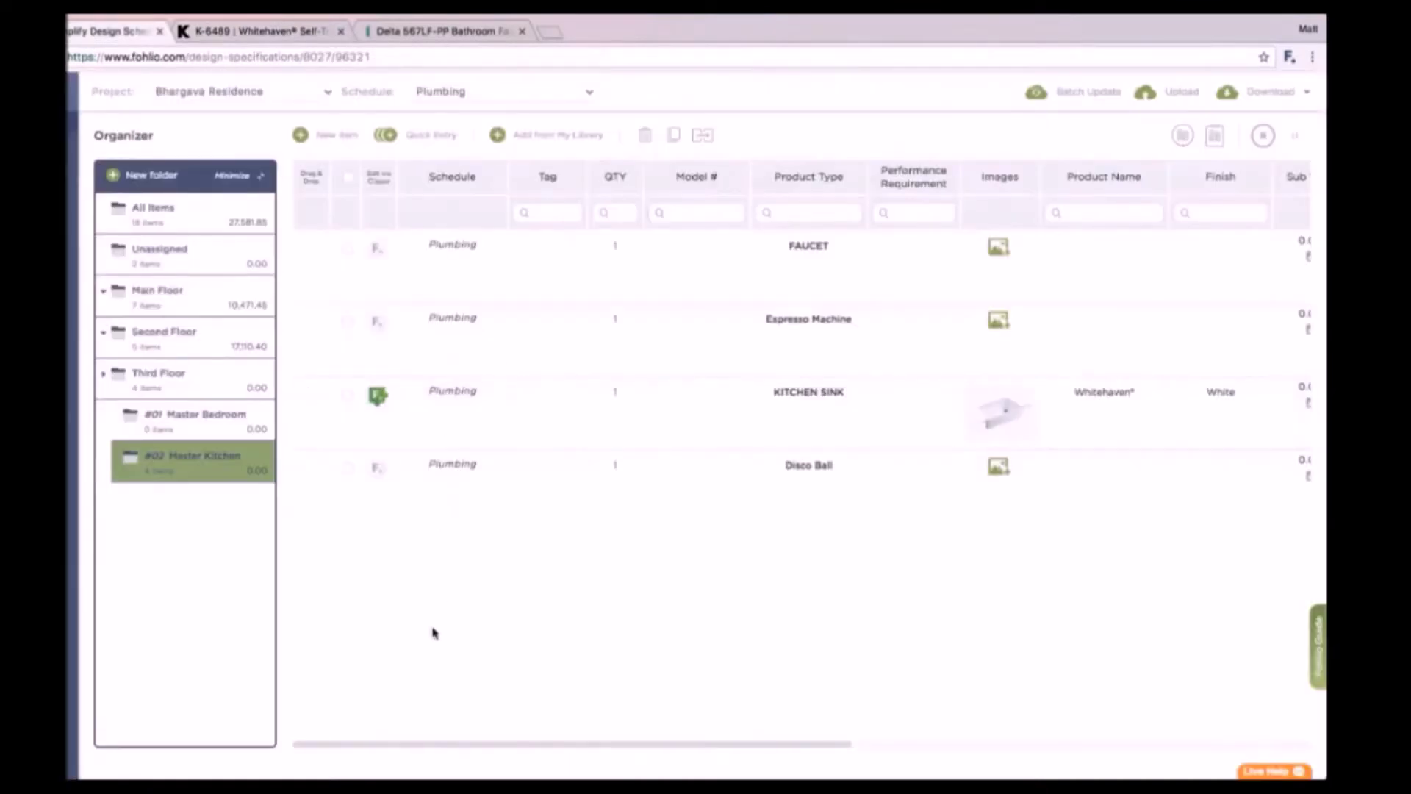
- Scroll the schedule right and review the Whitehaven sink's 8 attached documents
left_click_drag(407, 743, 791, 743)
left_click(909, 388)
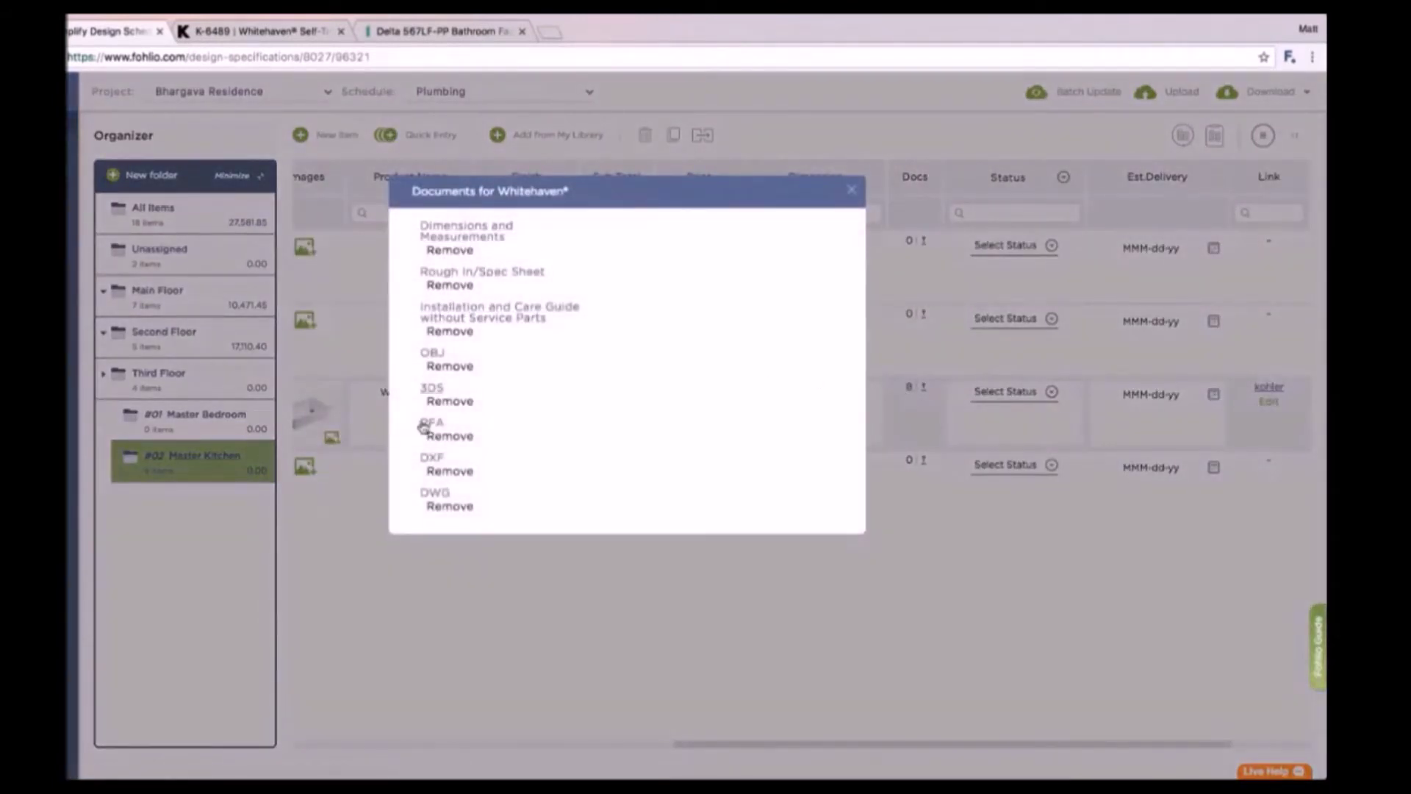
left_click(851, 190)
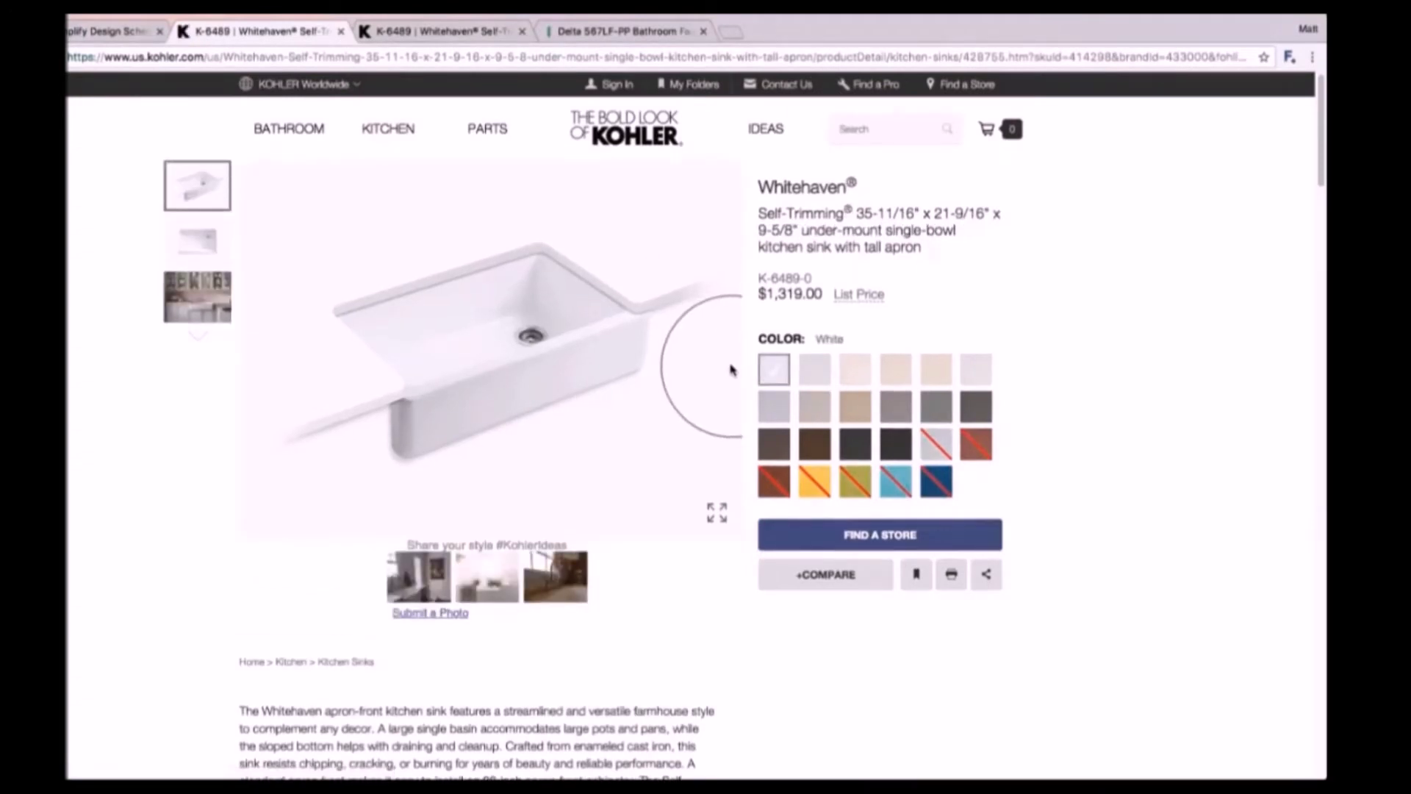
- Close the duplicate Kohler product tab
key("ctrl+w")
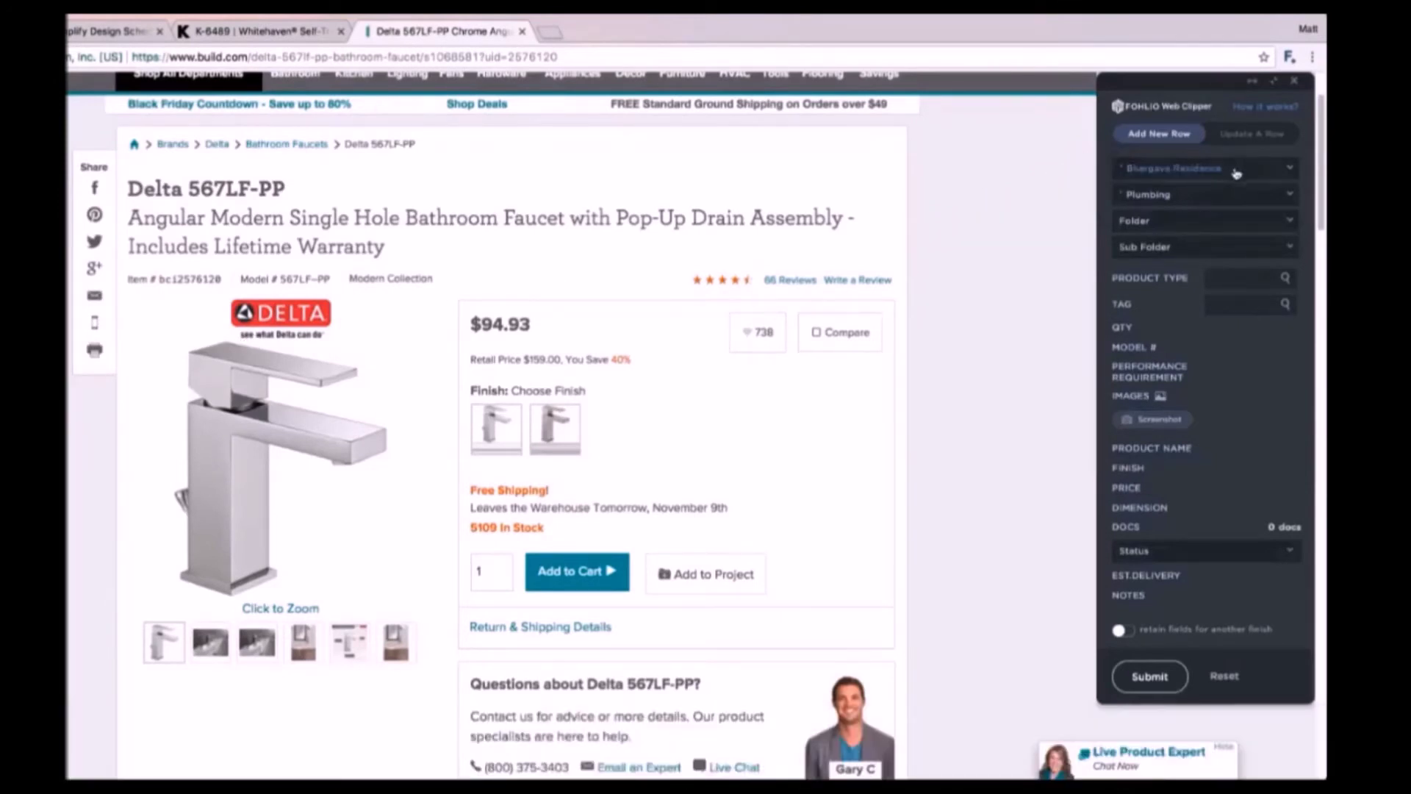
- Target the clipper at Bhargava Residence, Plumbing schedule, Third Floor > Master Kitchen
left_click(1235, 169)
left_click(1198, 170)
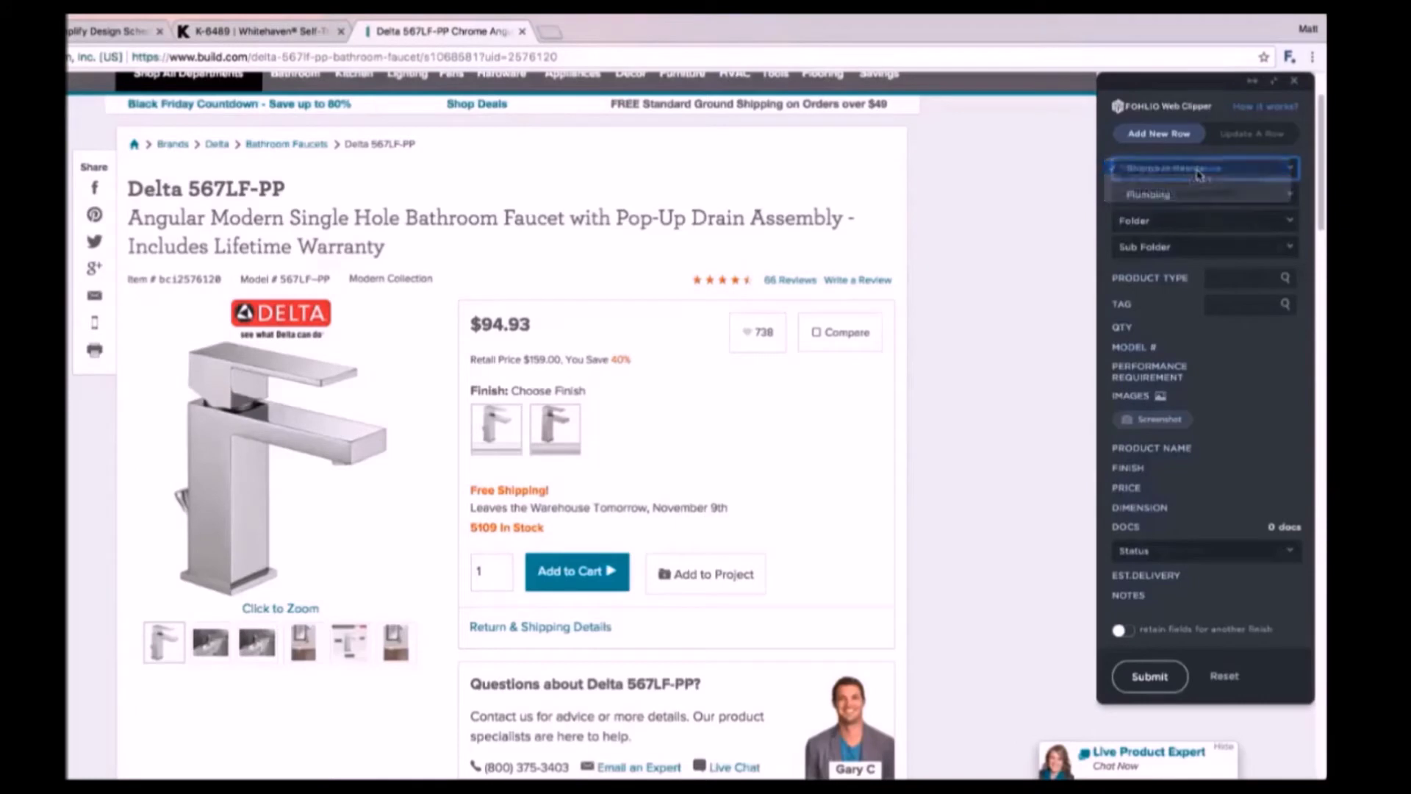
left_click(1176, 194)
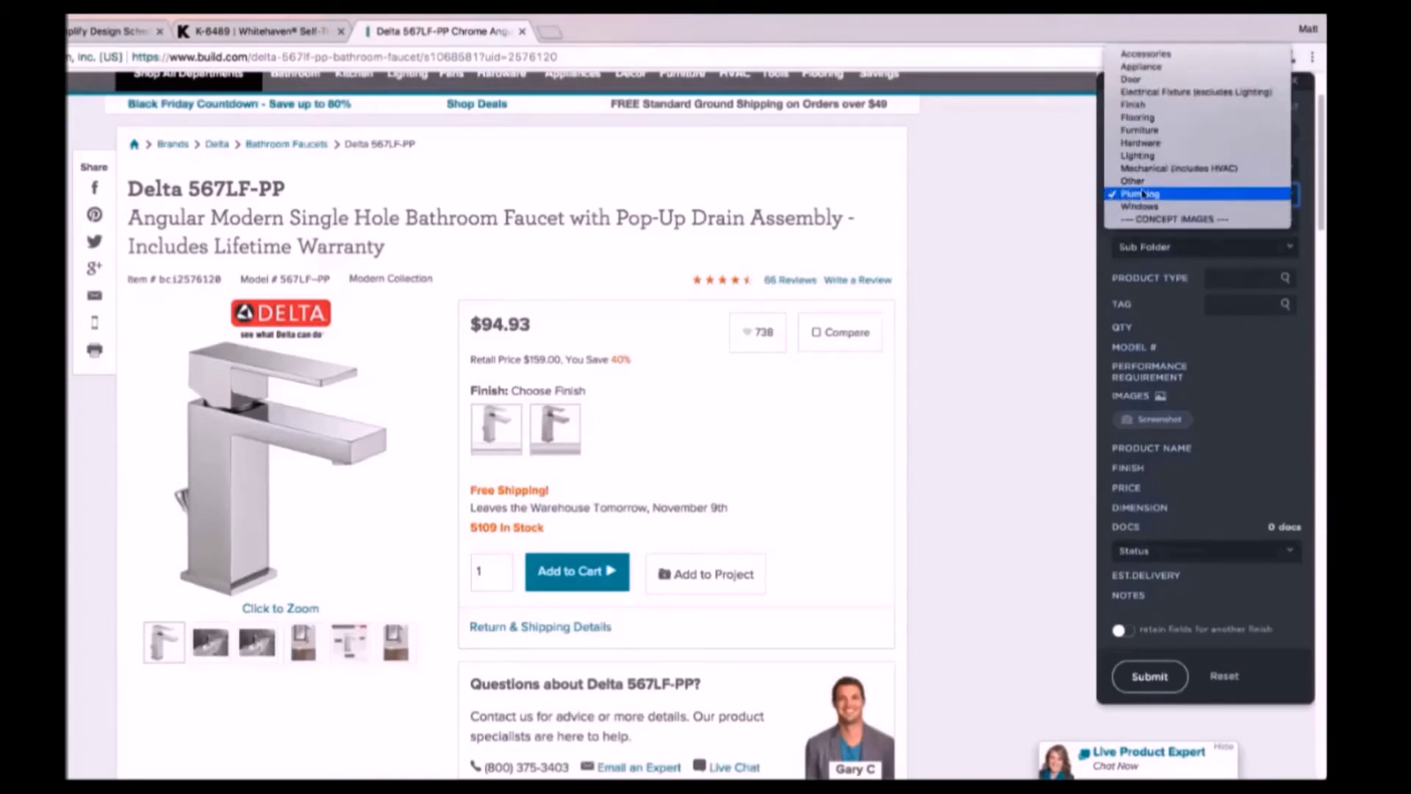
left_click(1176, 194)
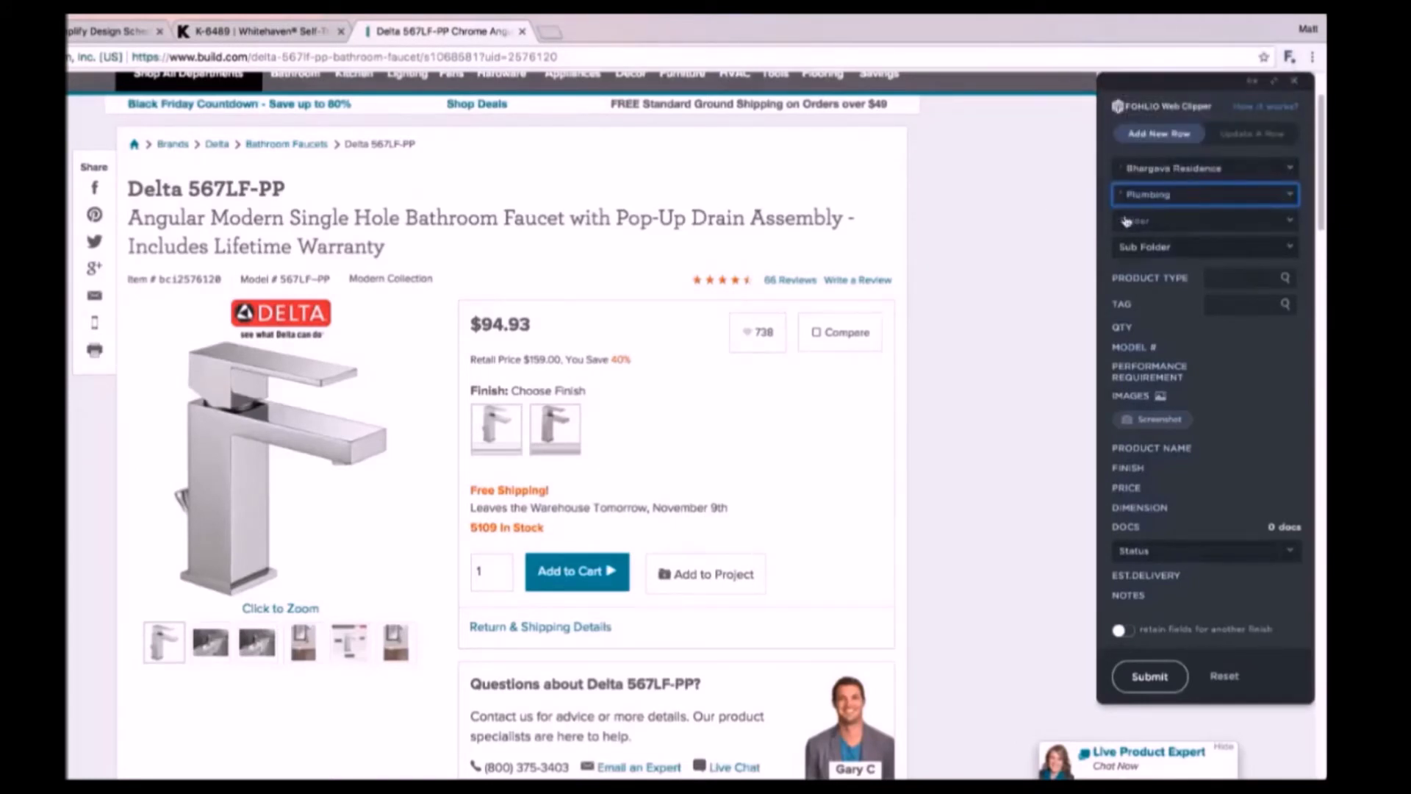
left_click(1135, 221)
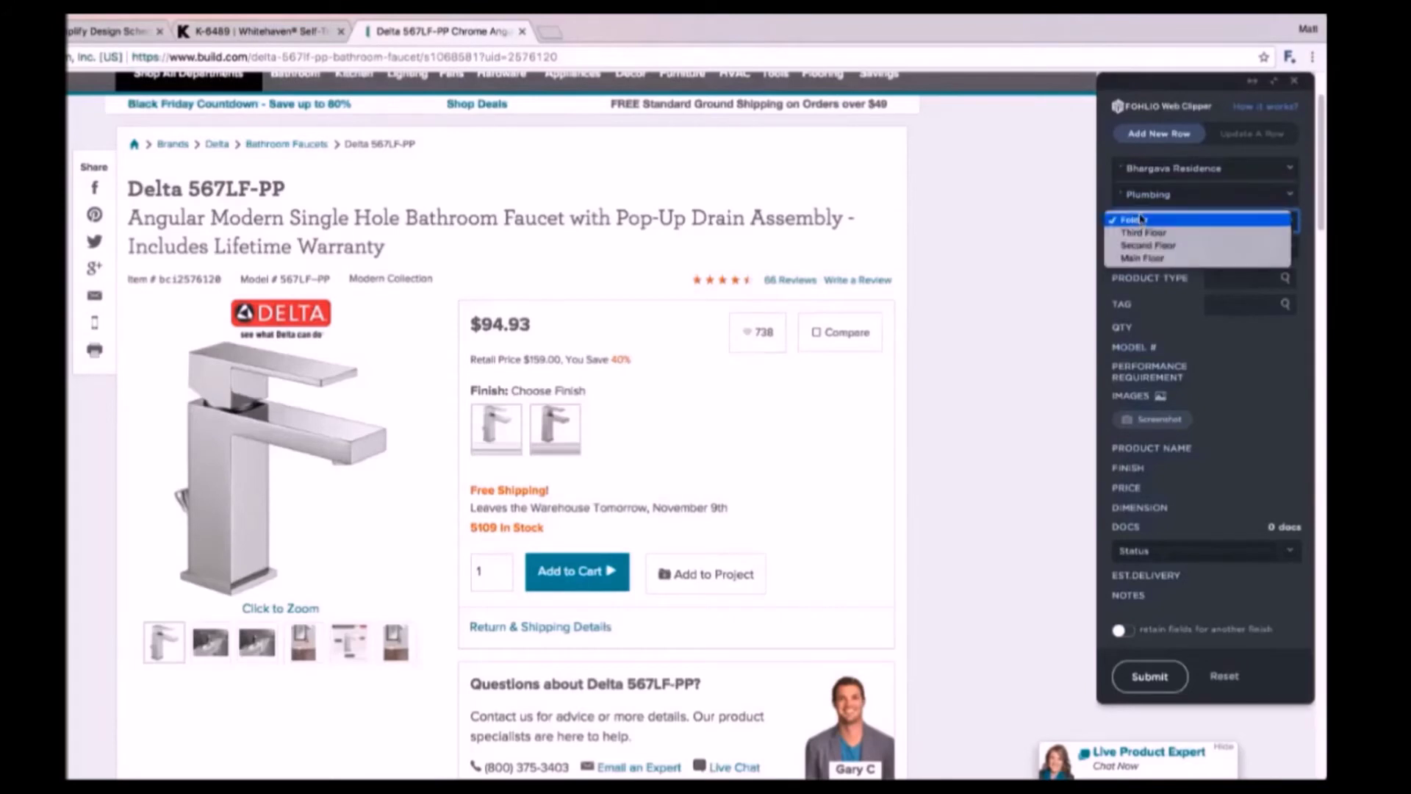
left_click(1152, 234)
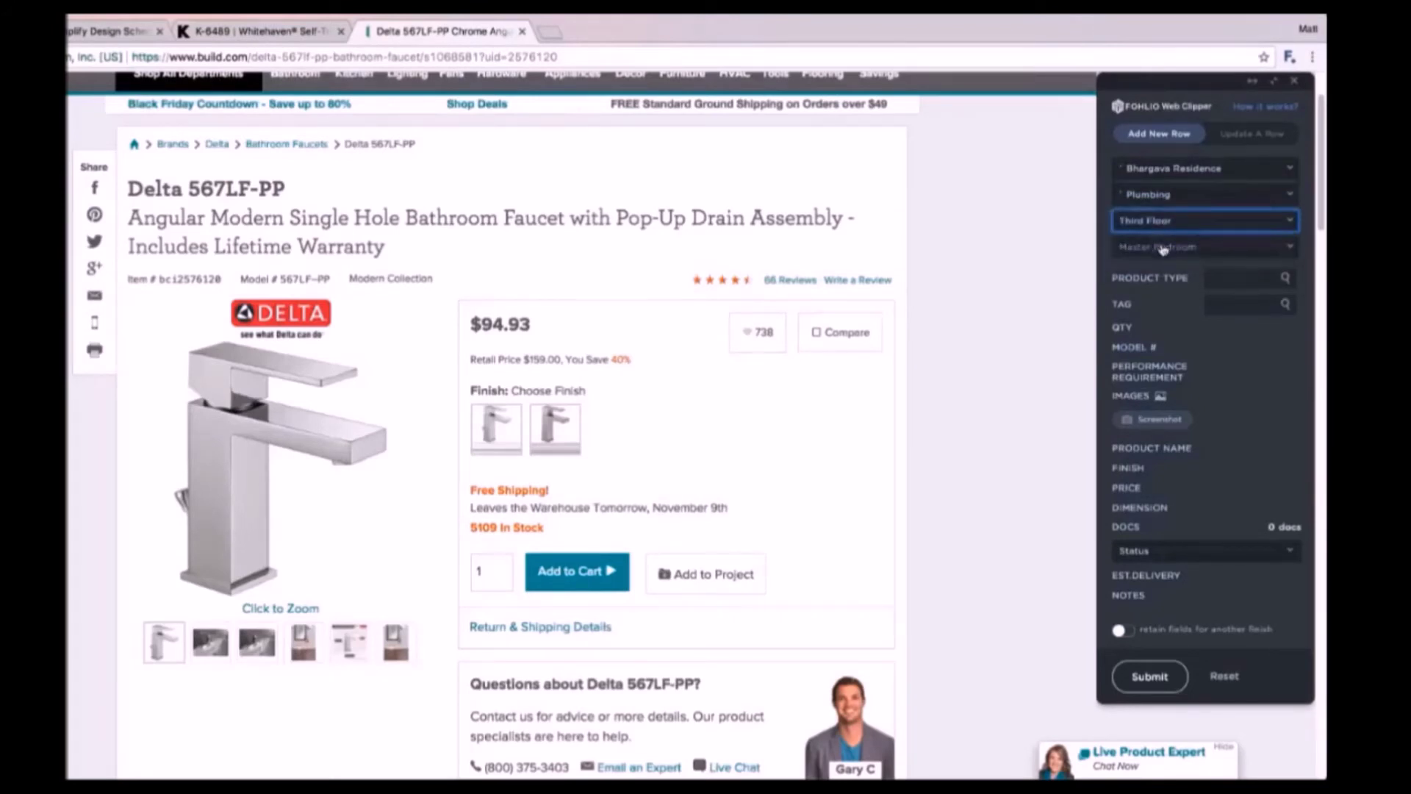
left_click(1202, 251)
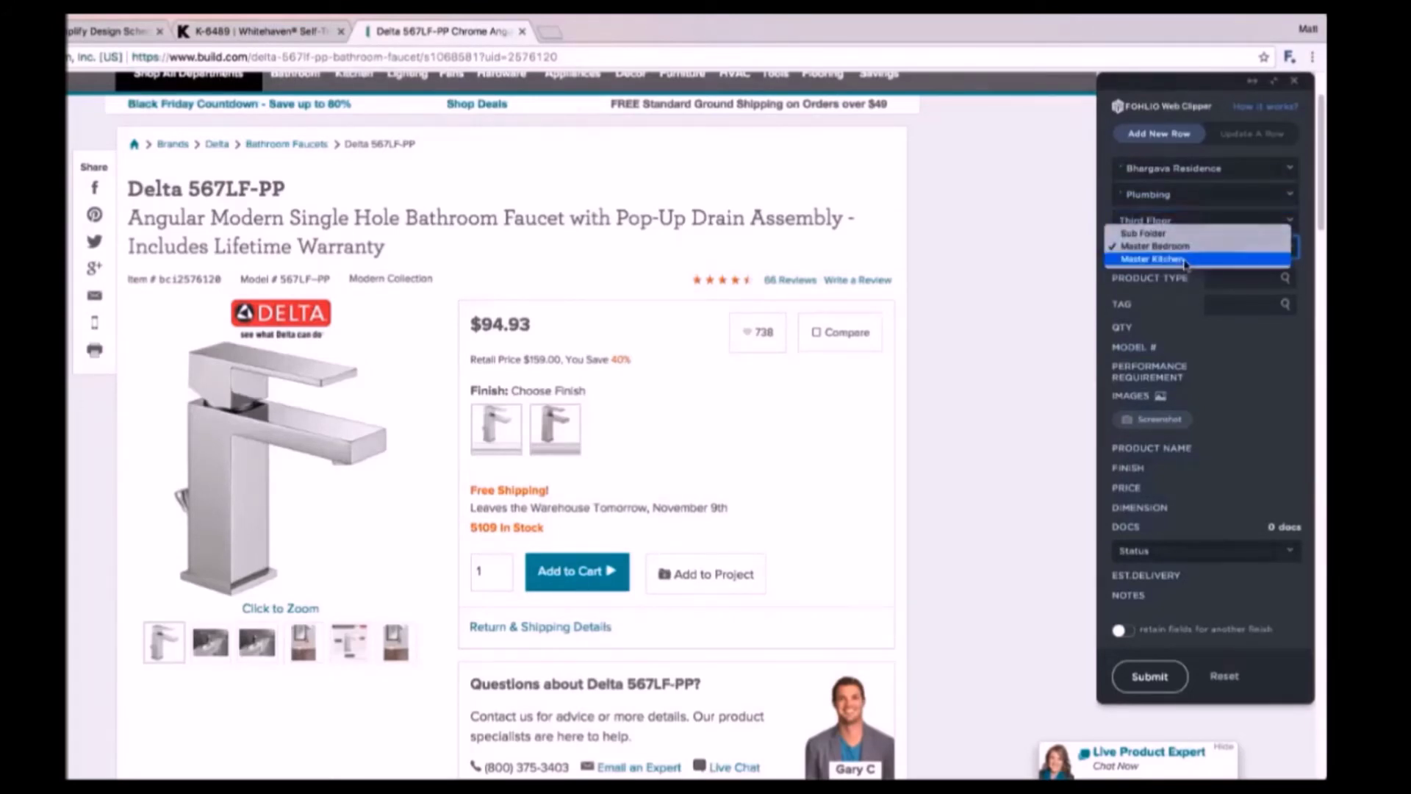
left_click(1185, 260)
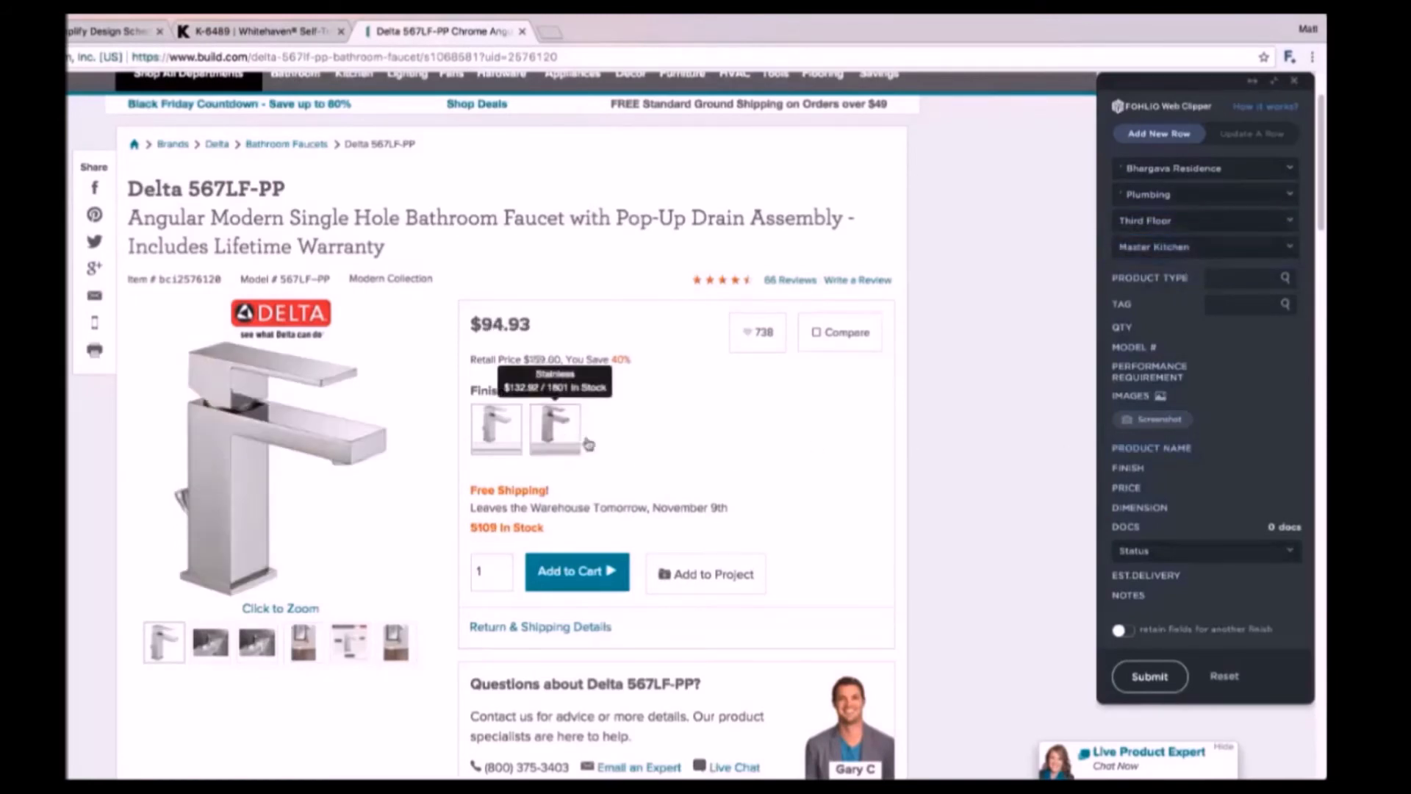
- Clip the faucet's image, title, Chrome finish, $94.93 price and model 567LF-PP, then submit and return to the schedule
left_click(504, 432)
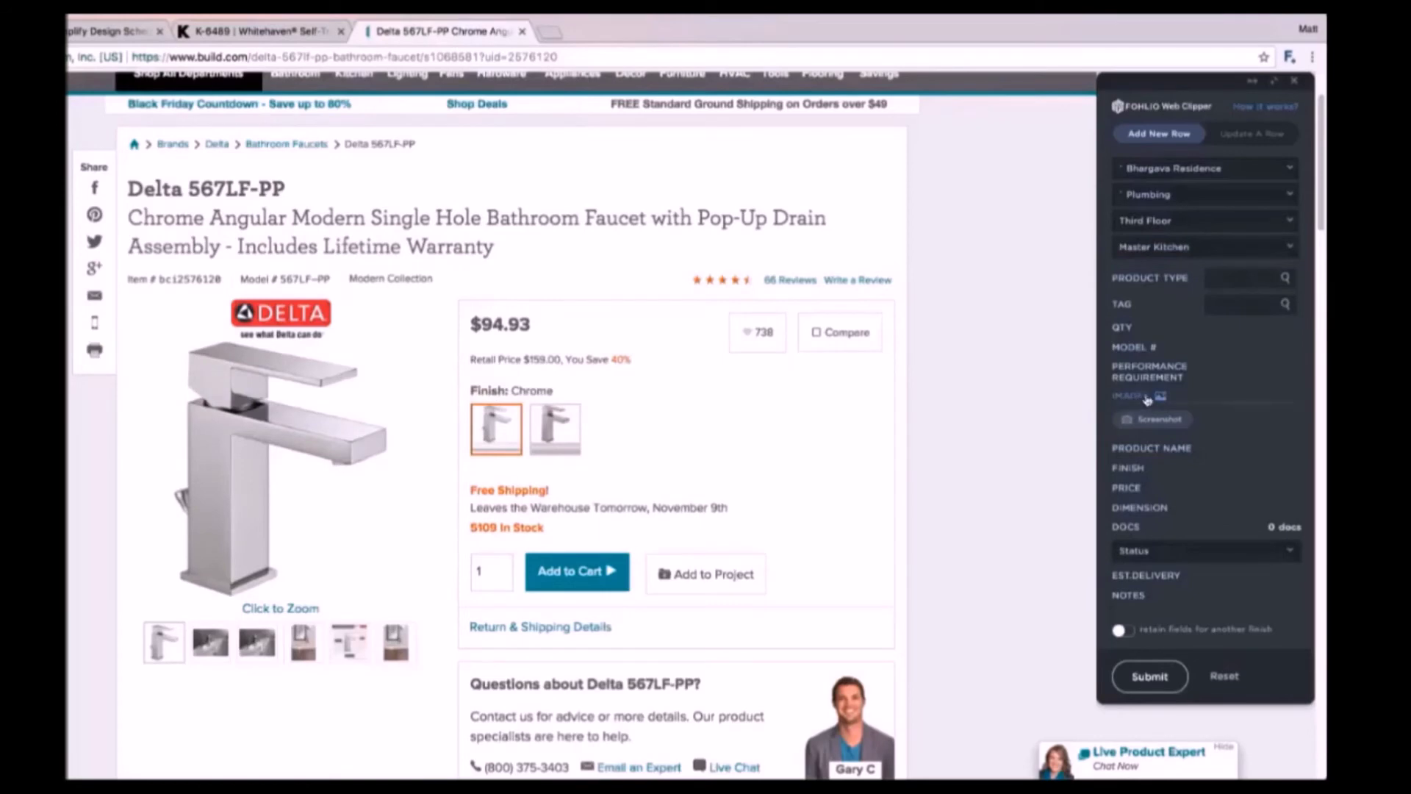
left_click(1147, 399)
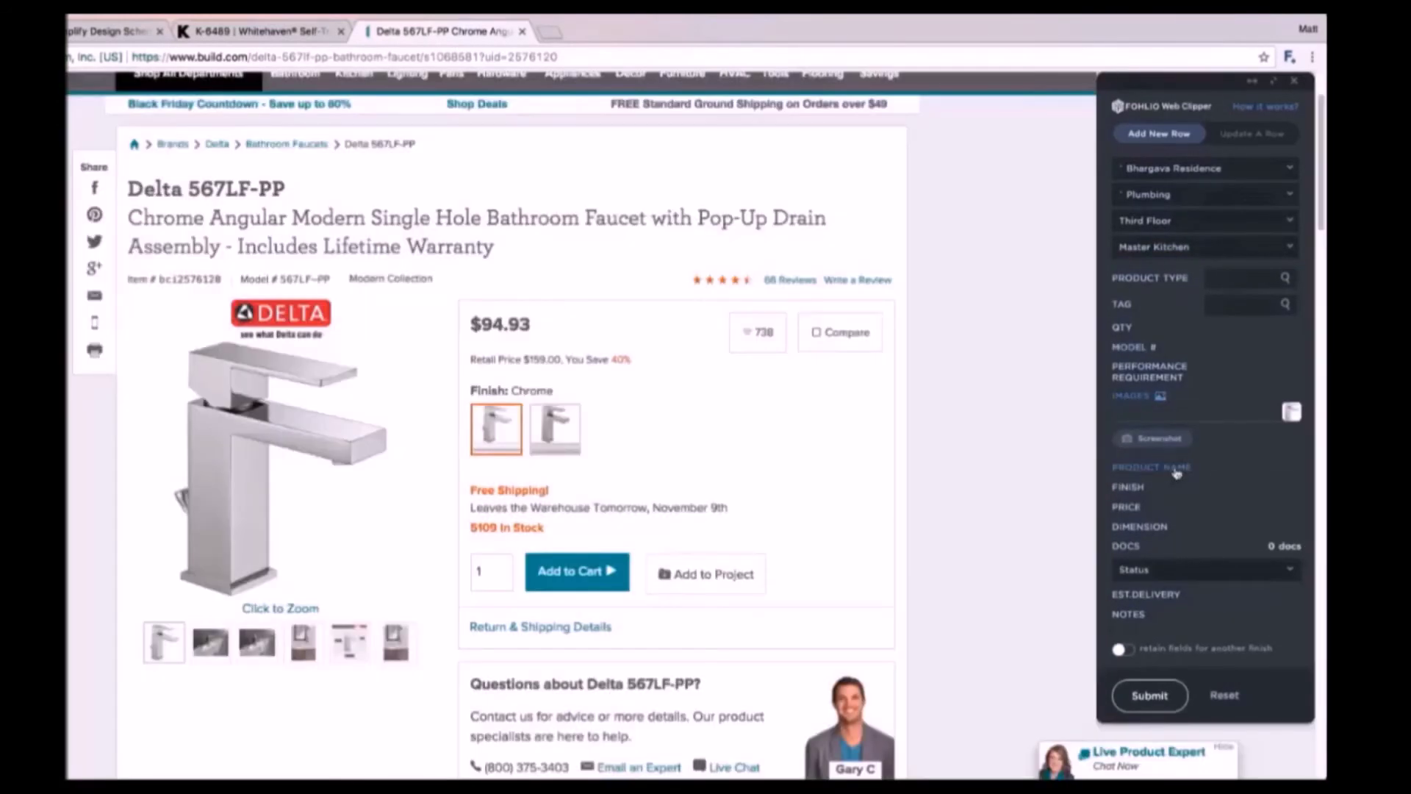
left_click(1177, 474)
left_click(1128, 486)
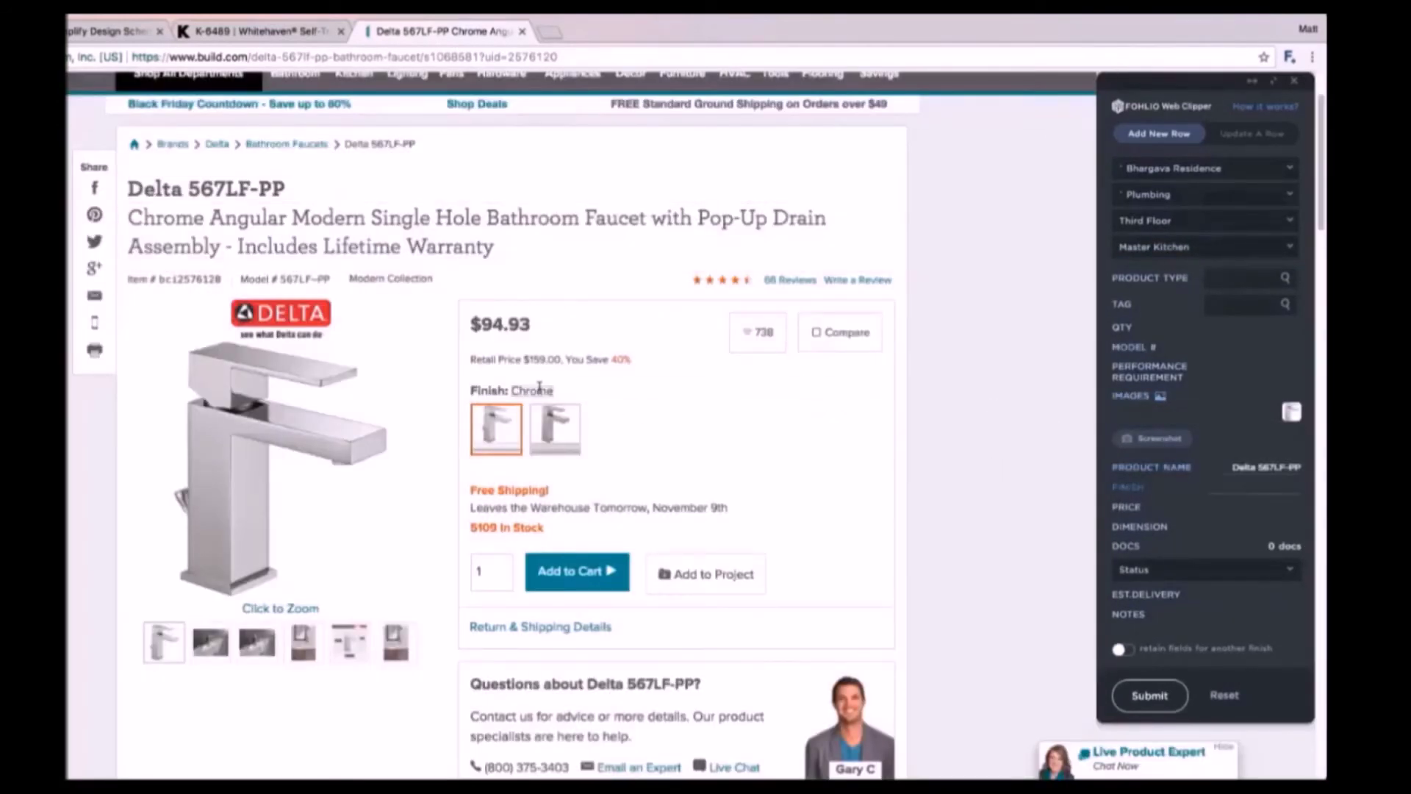
left_click(1128, 510)
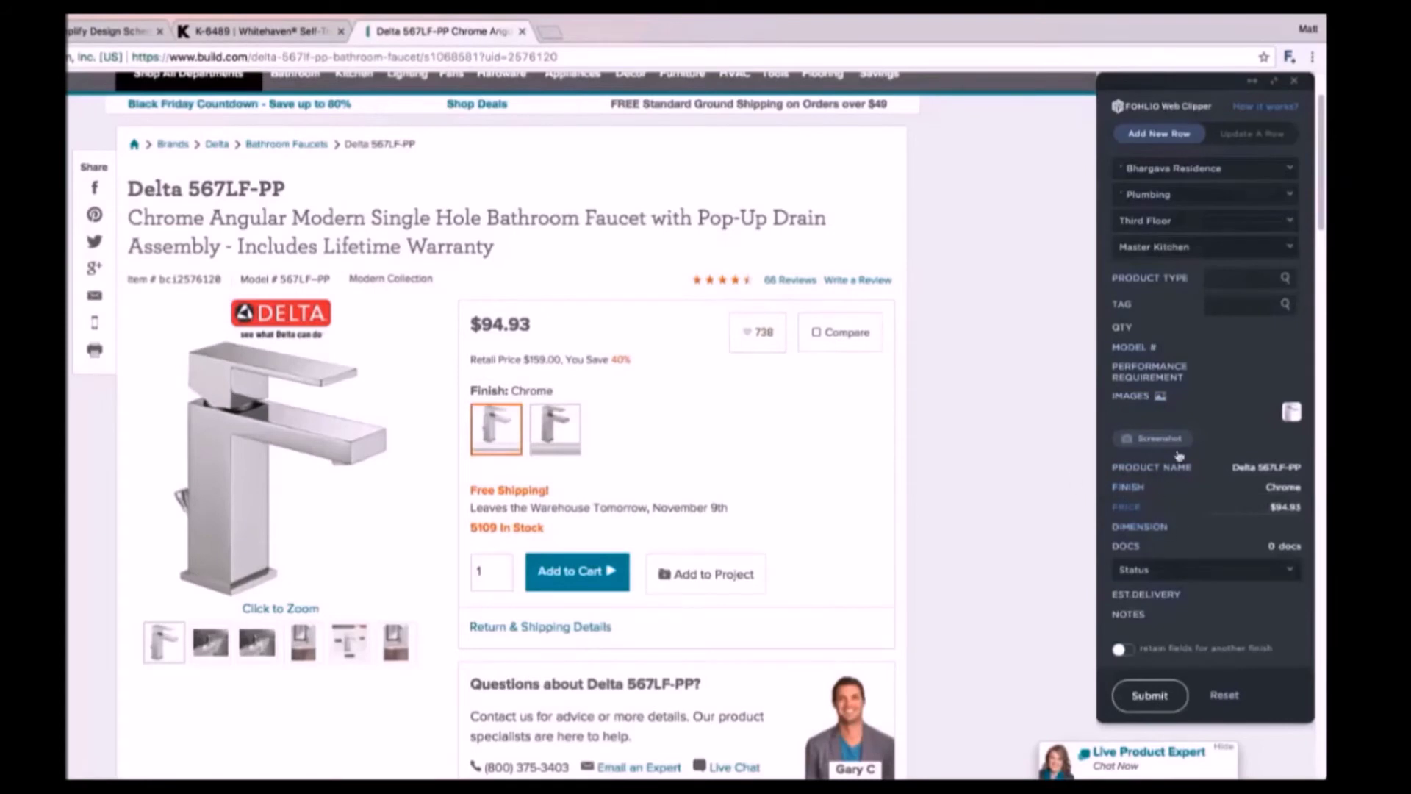
left_click(1124, 347)
left_click(297, 281)
left_click(1154, 696)
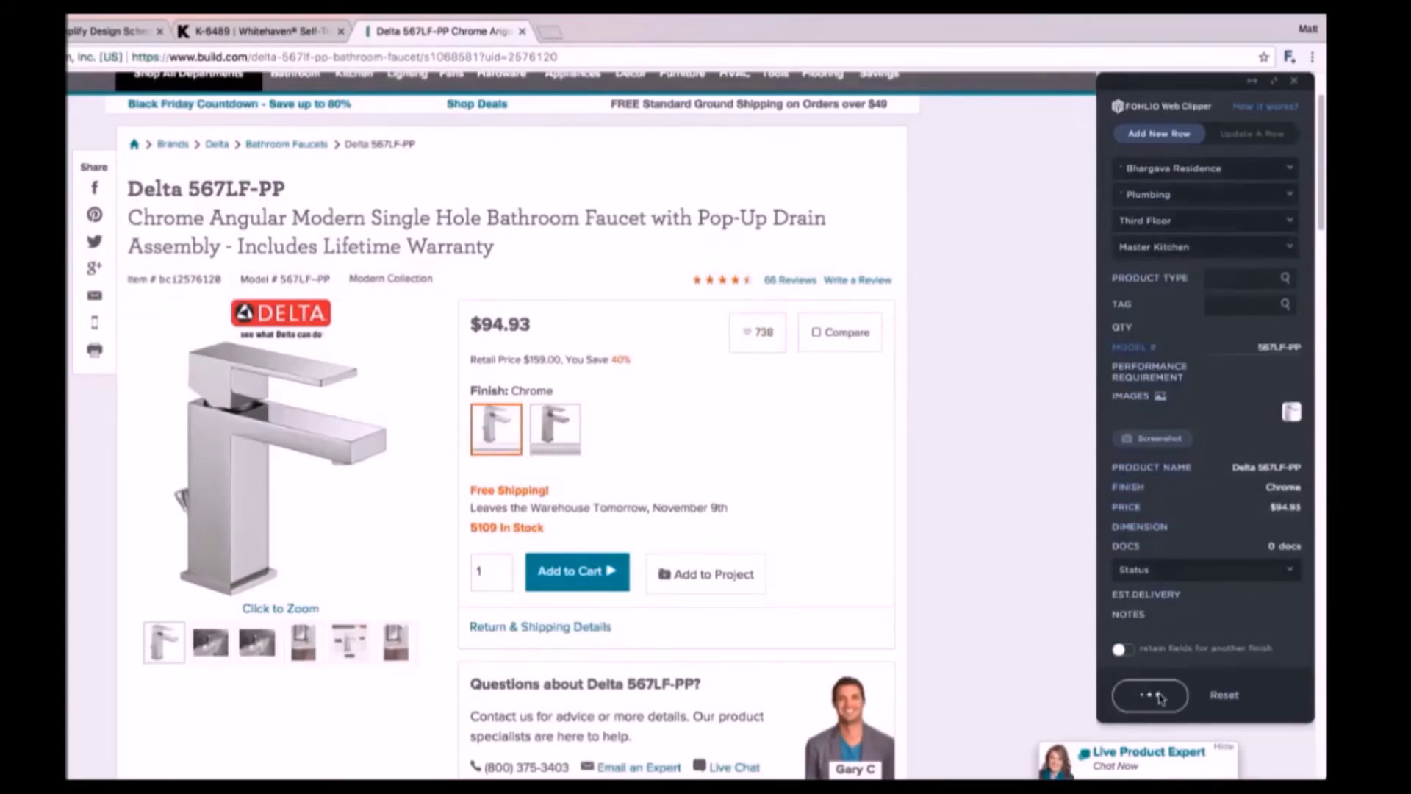
left_click(94, 32)
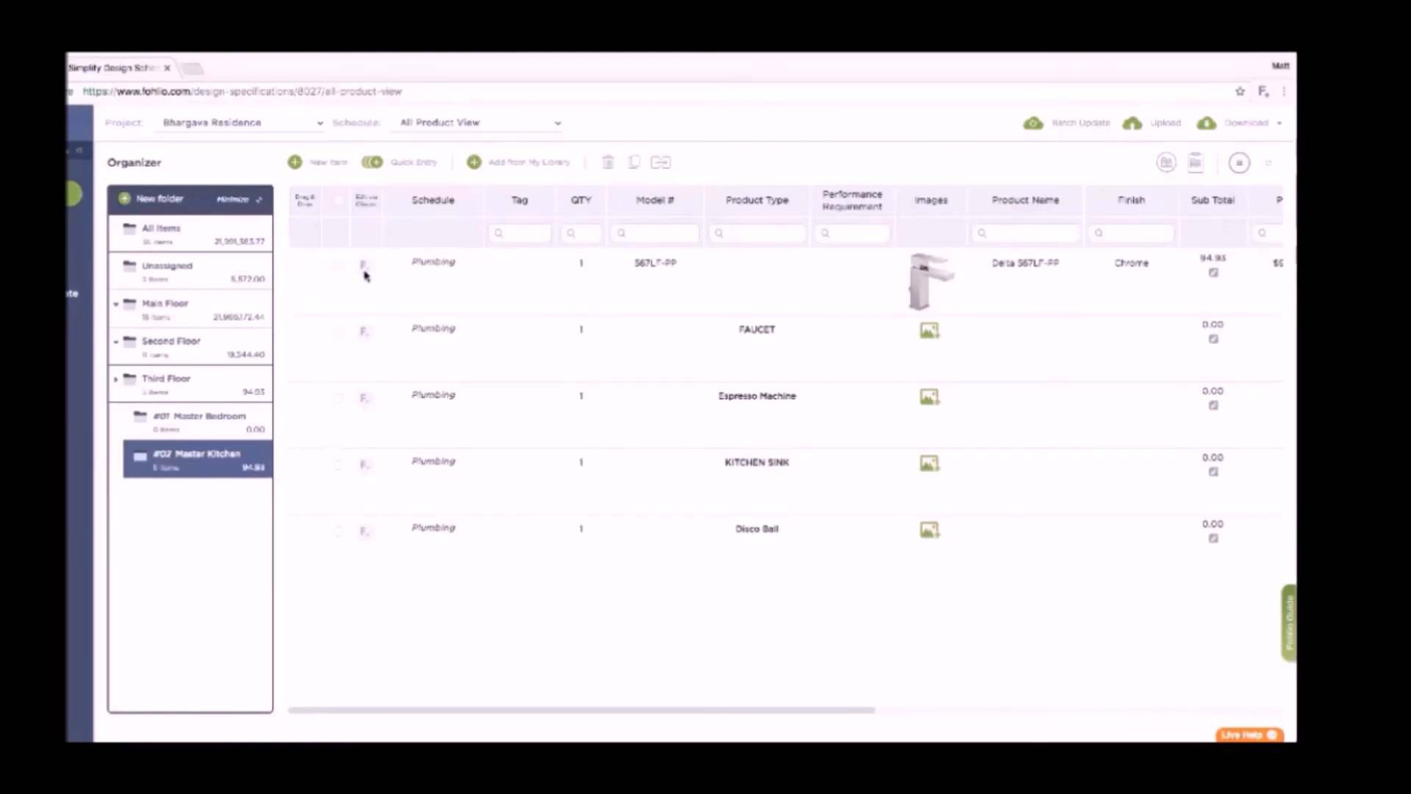
- Open the Delta 567LF-PP faucet's source page from its schedule row for updating
left_click(364, 269)
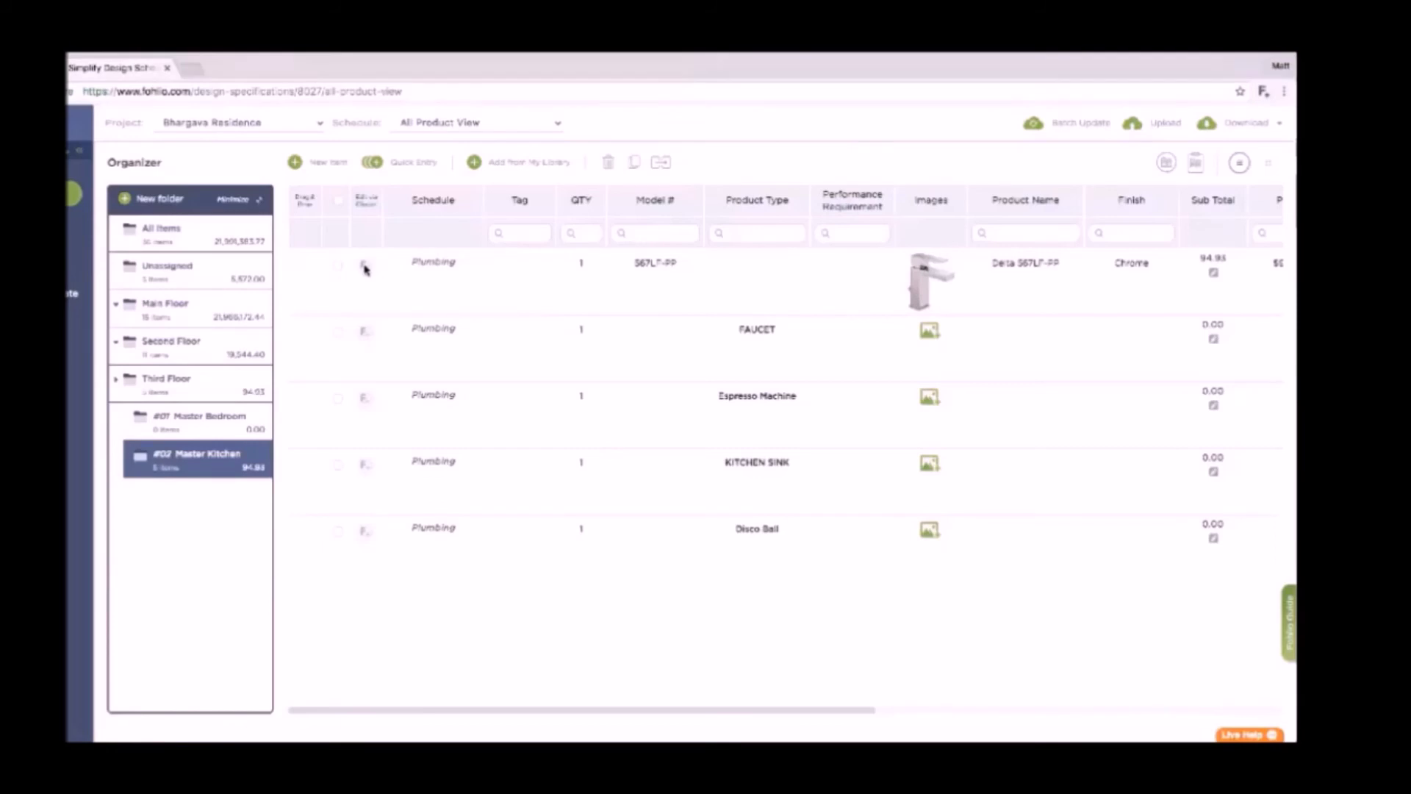
left_click(364, 269)
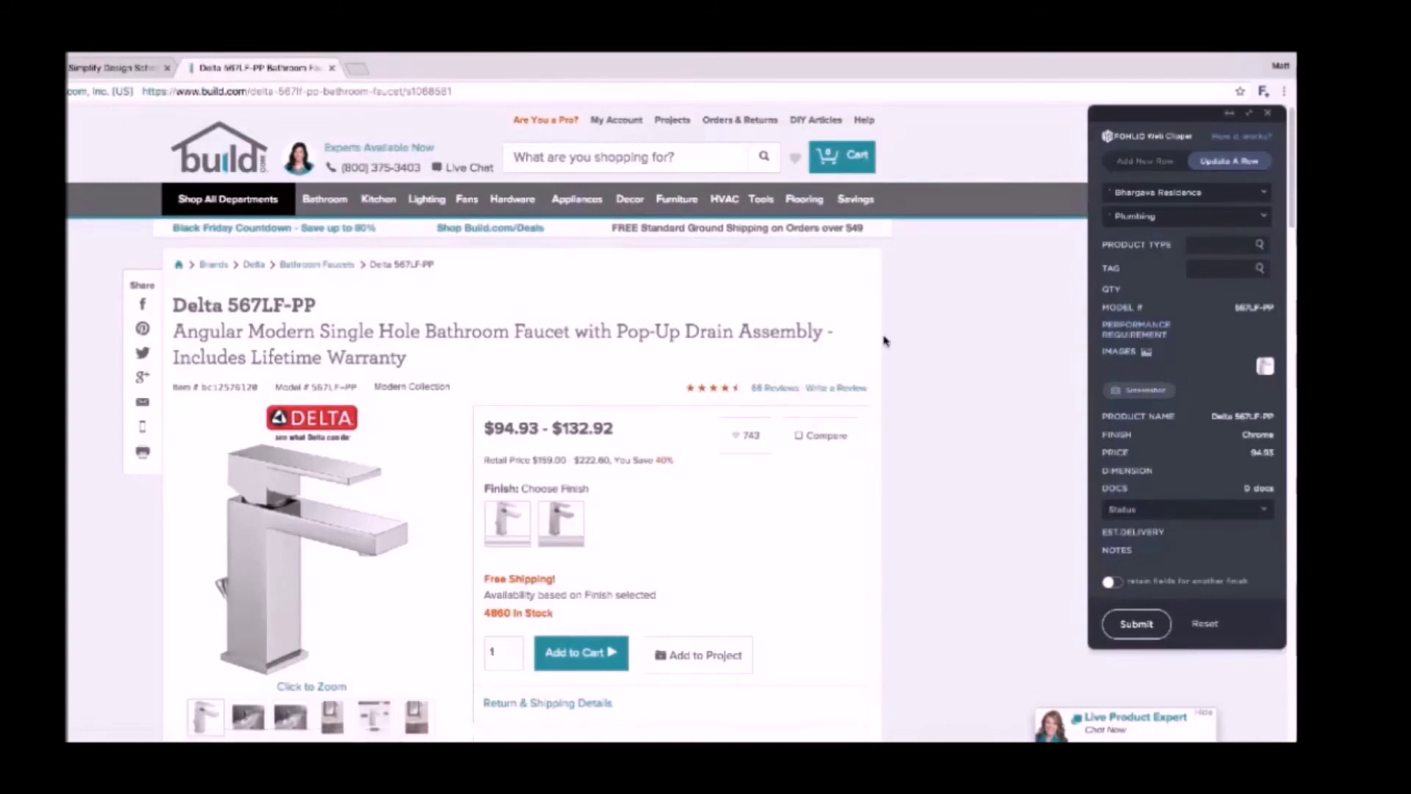
- Attach the Exploded Parts, Manufacturer Warranty, installation and specification PDFs to the faucet row, then return to the schedule
scroll(883, 341, "down", 8)
scroll(886, 340, "down", 1)
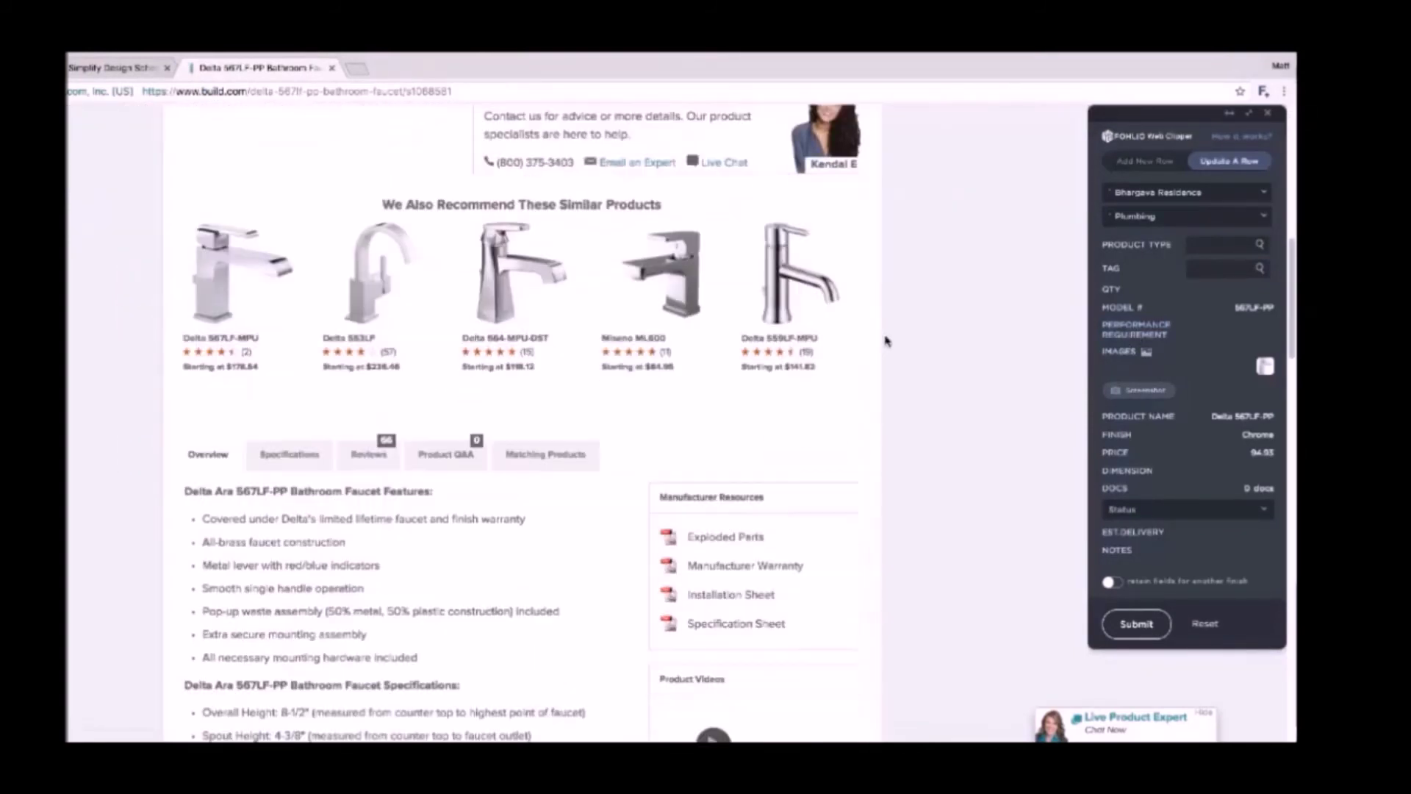
left_click(725, 539)
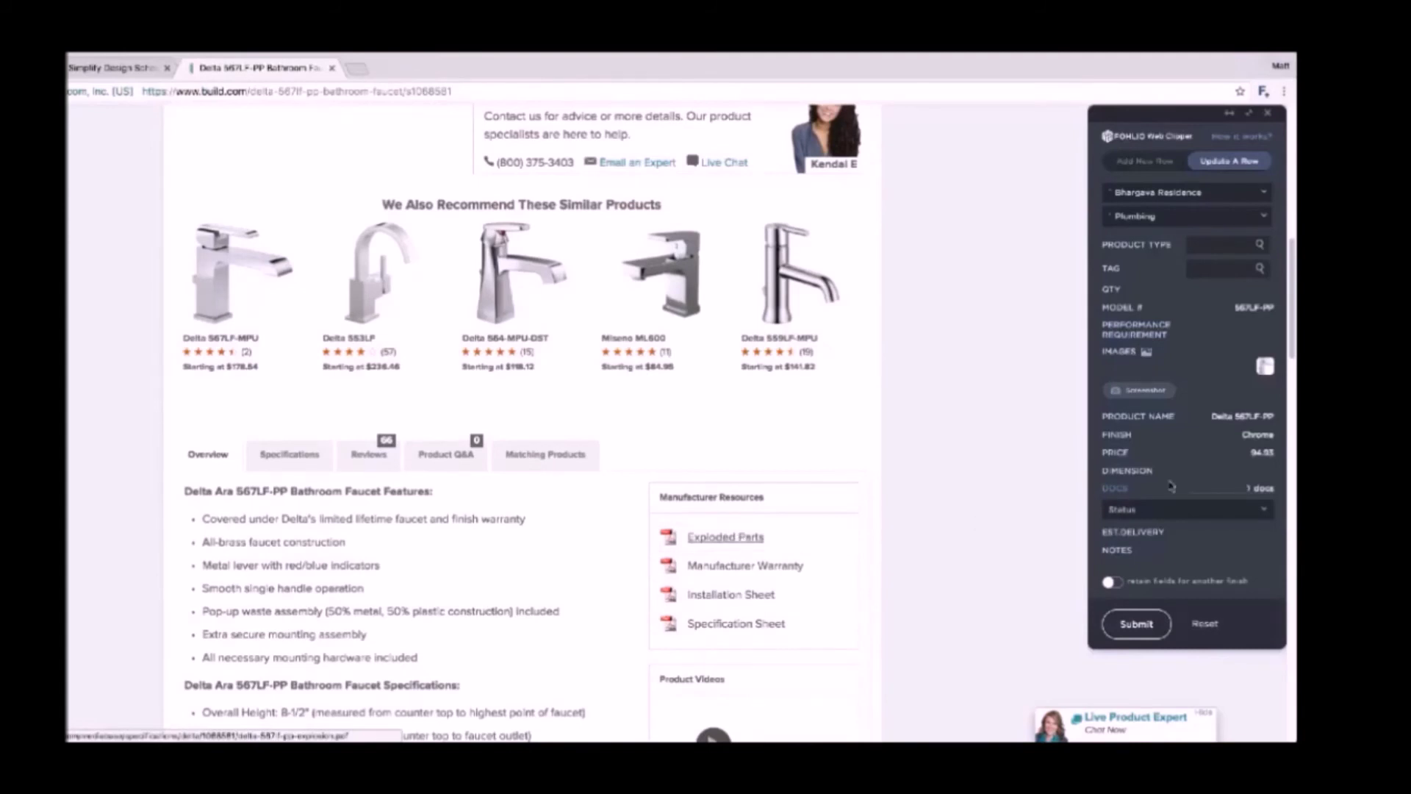
left_click(725, 566)
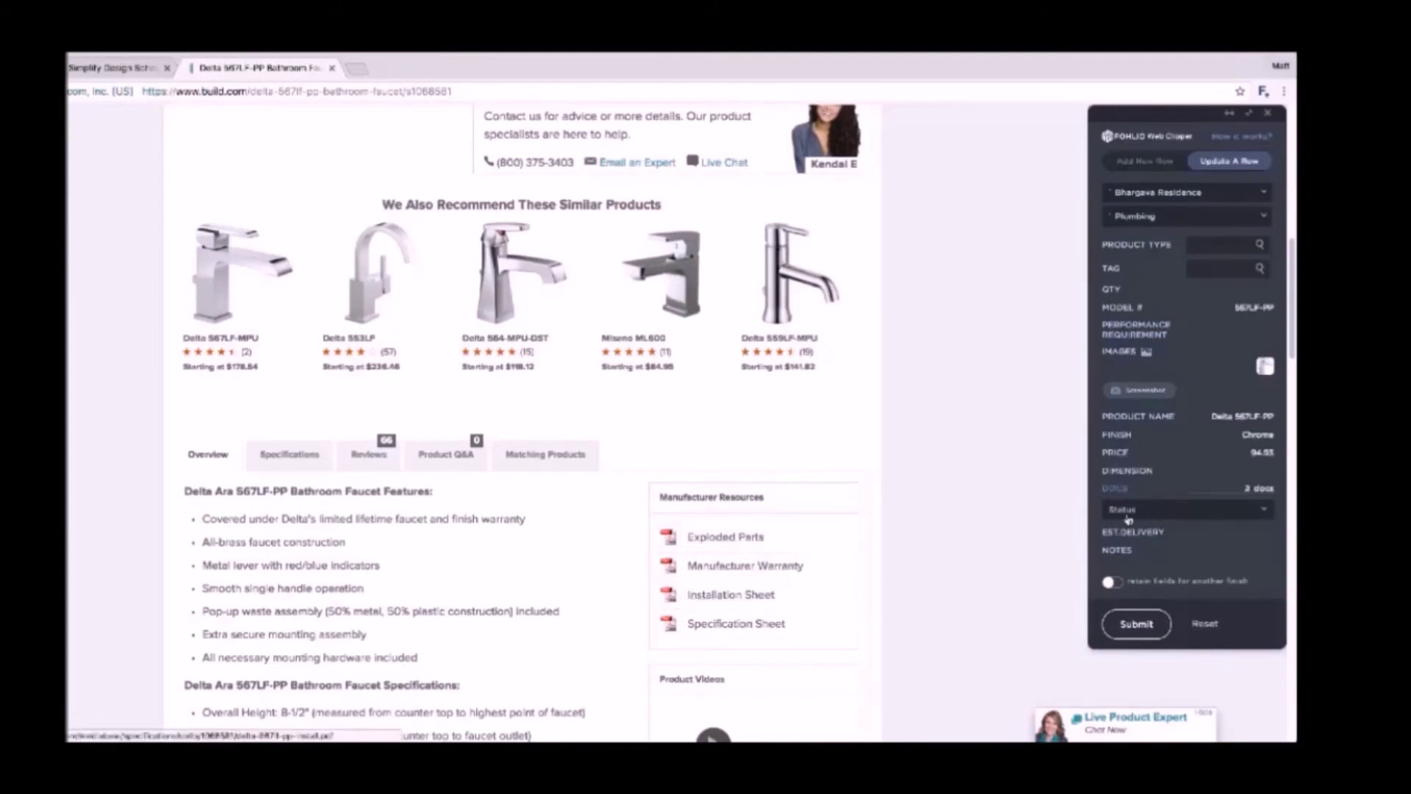
left_click(772, 623)
left_click(1117, 624)
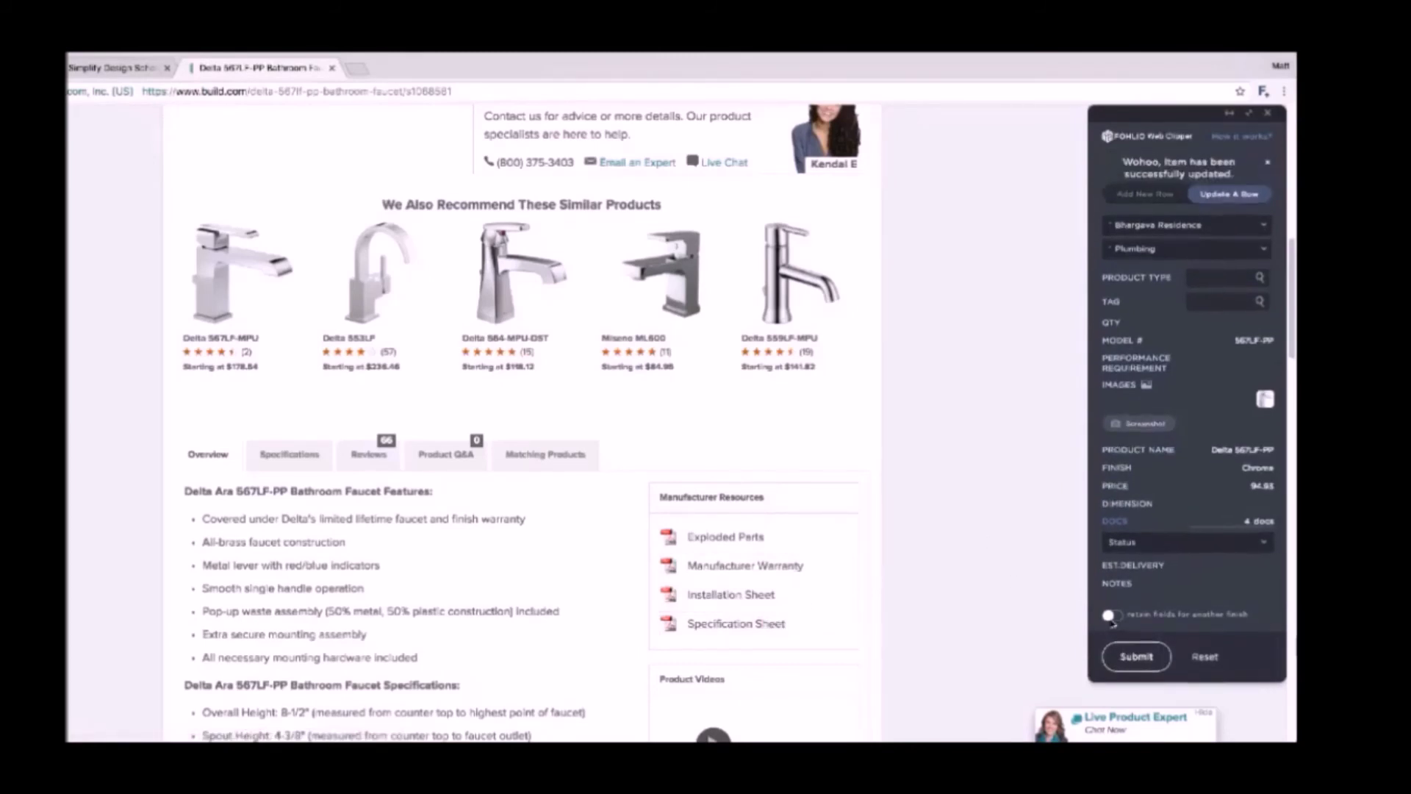
left_click(114, 67)
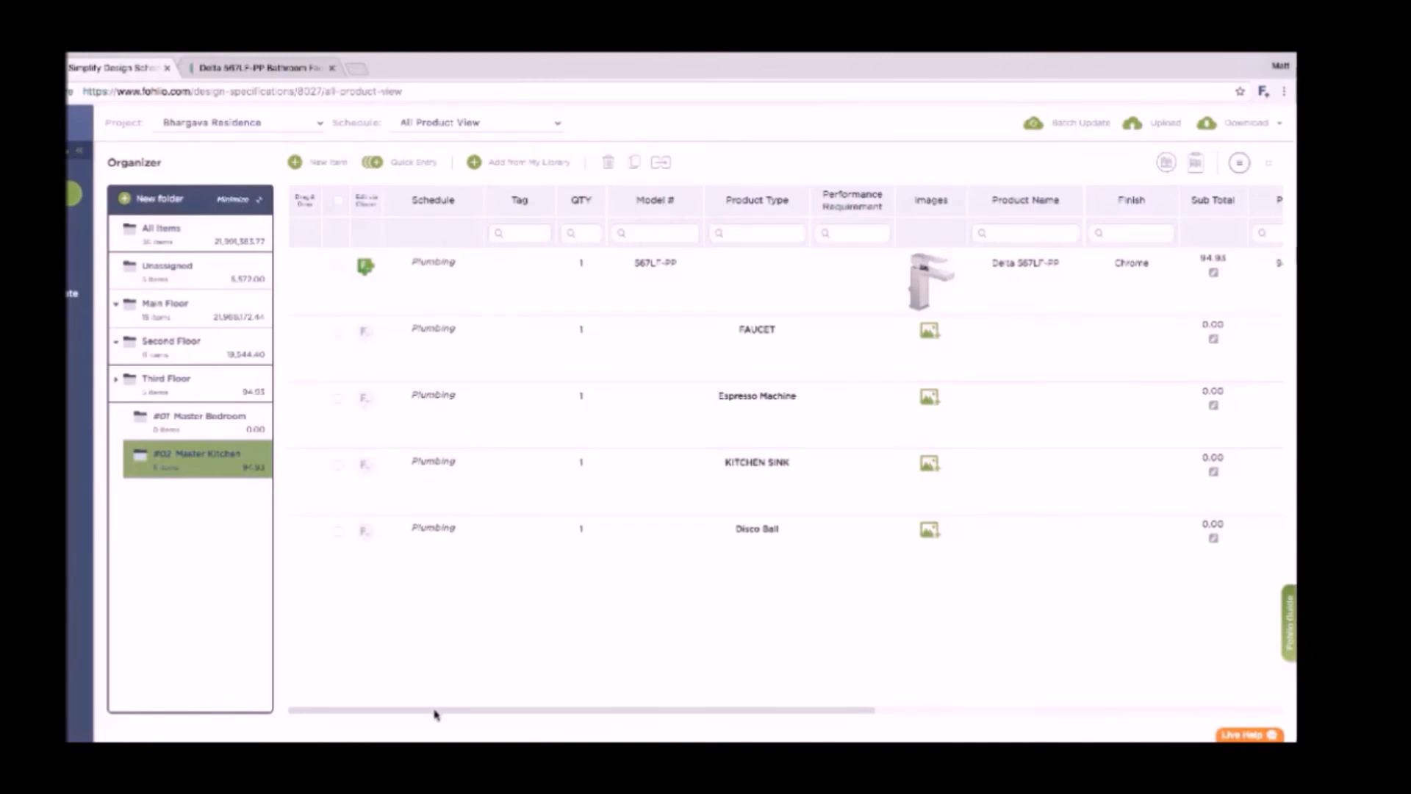
left_click_drag(434, 711, 747, 718)
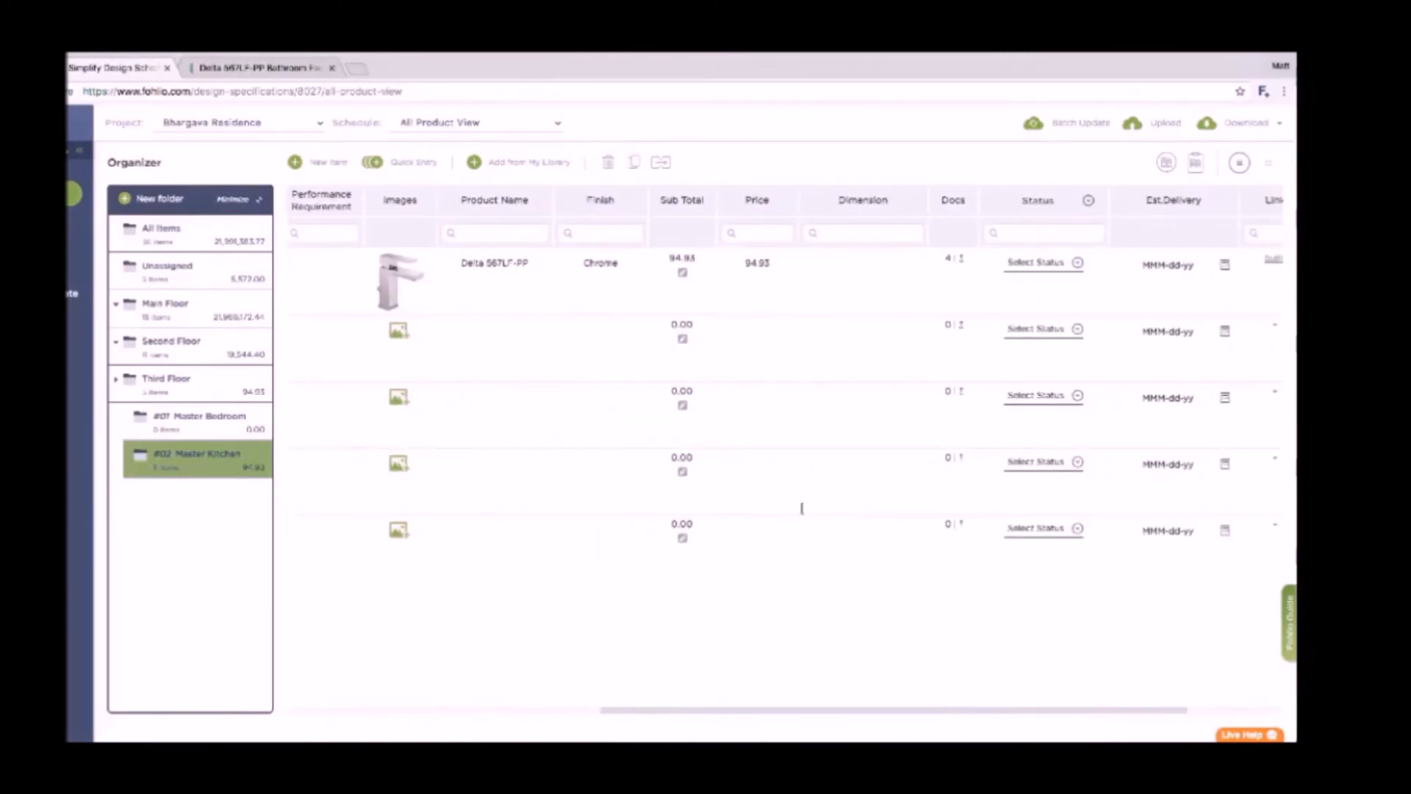
left_click(947, 260)
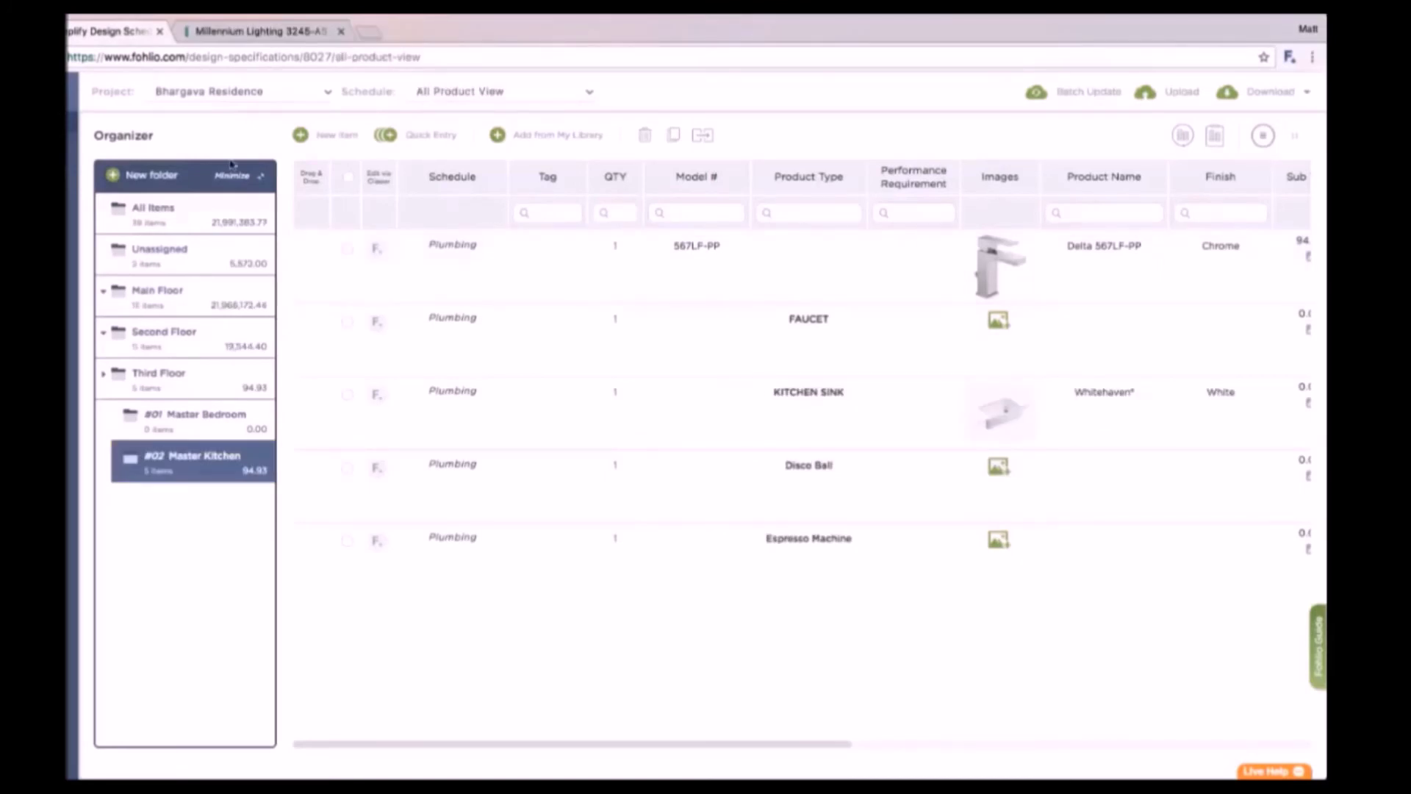
left_click(180, 91)
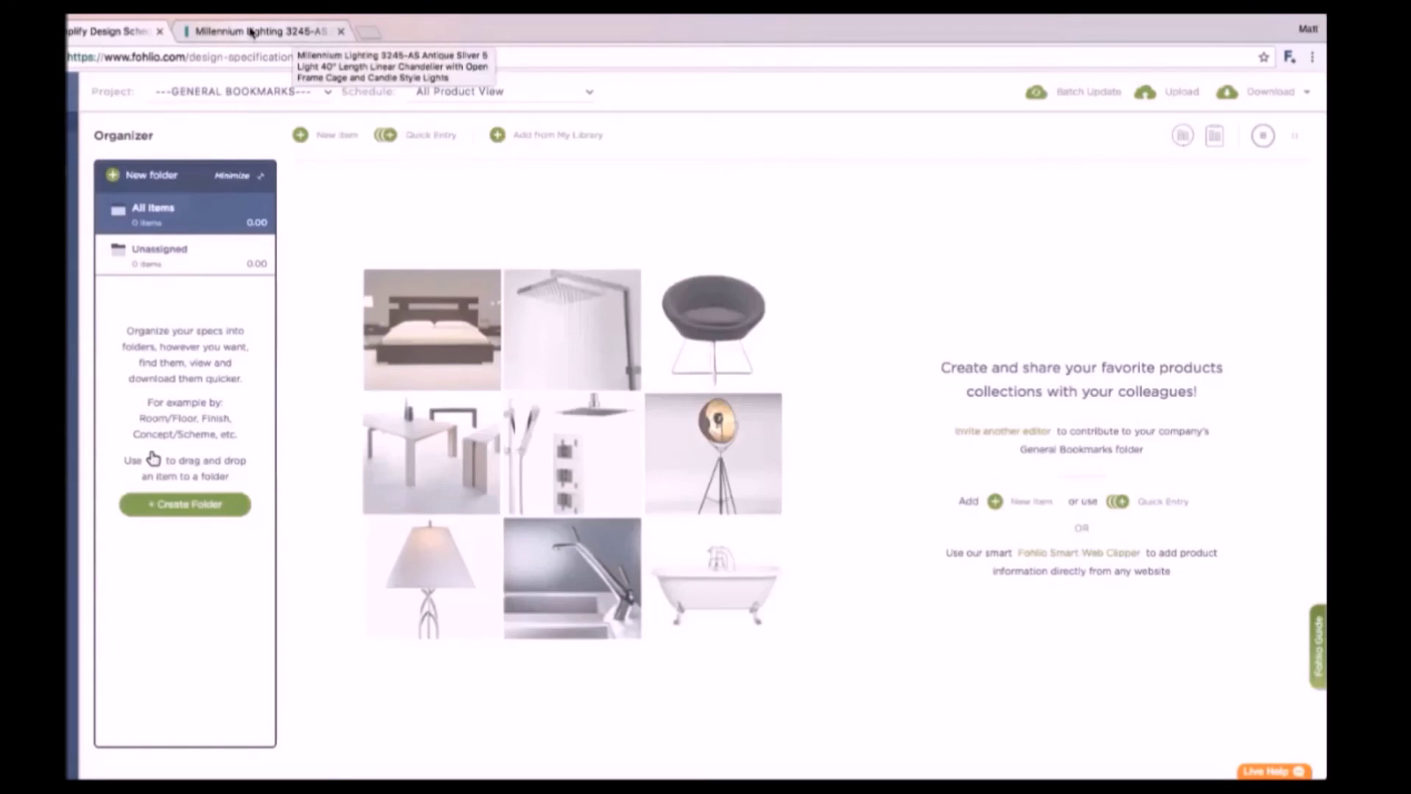
- Switch to the Millennium Lighting chandelier product page
left_click(252, 33)
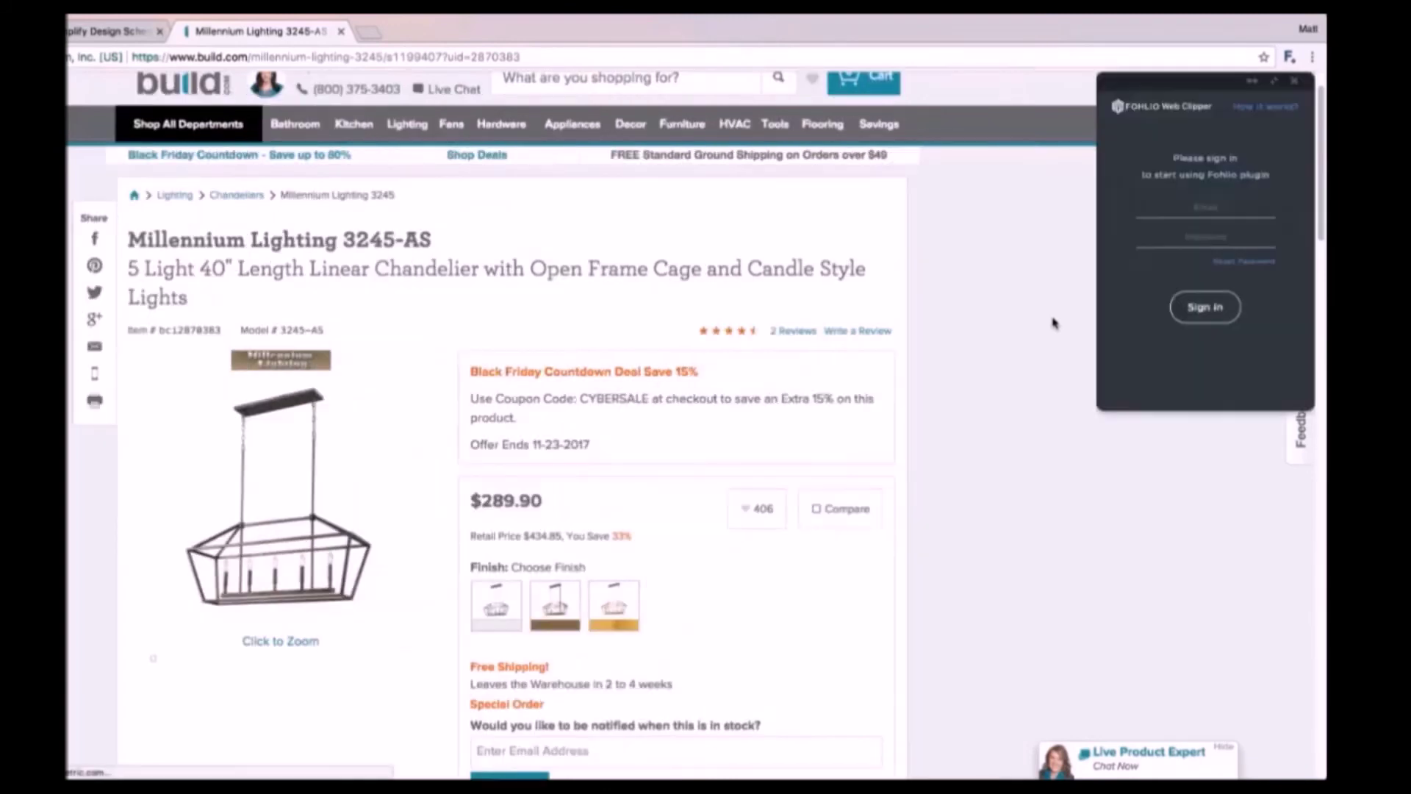
- File the chandelier under Lighting and clip its model number 3245-AS and product name
left_click(1176, 188)
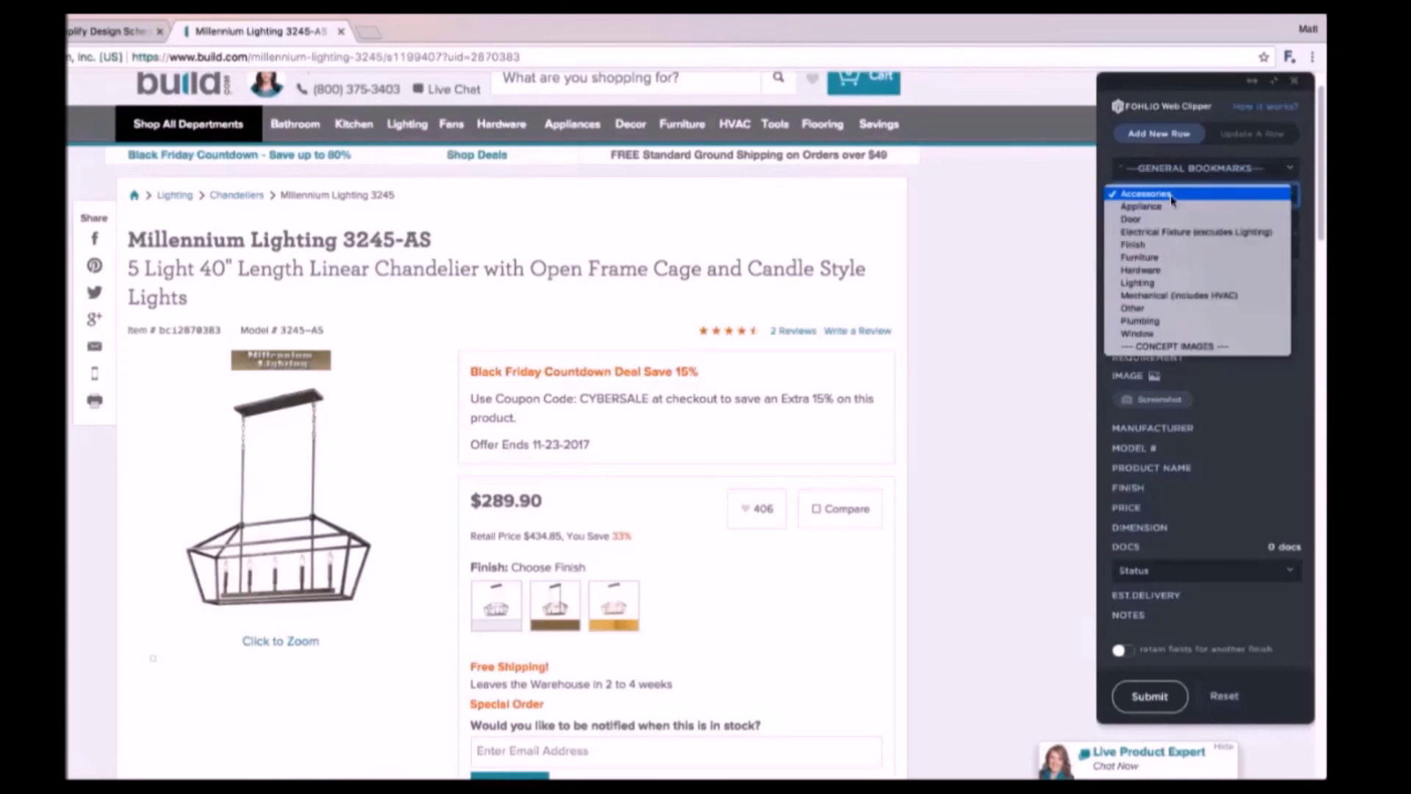
left_click(1165, 284)
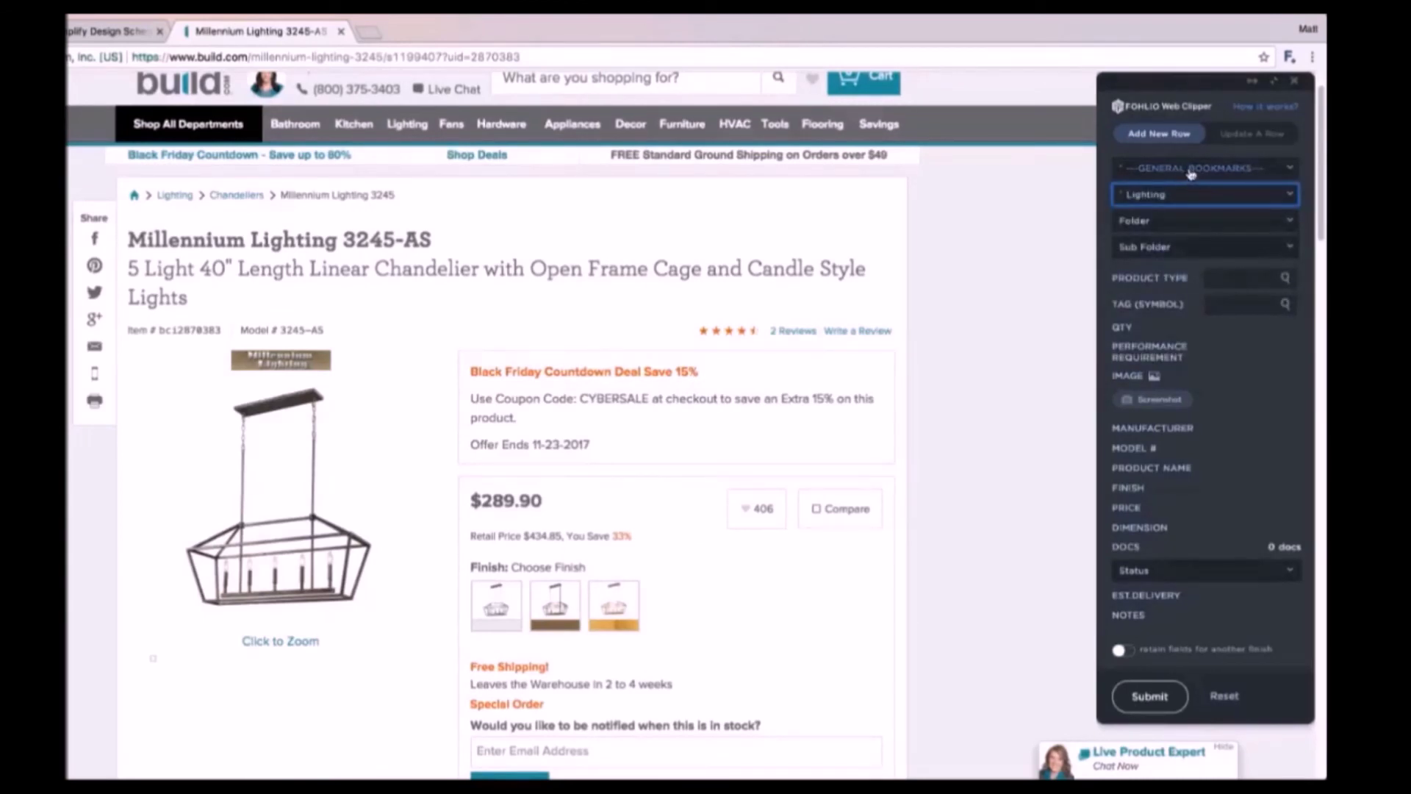
left_click(1132, 448)
left_click(309, 329)
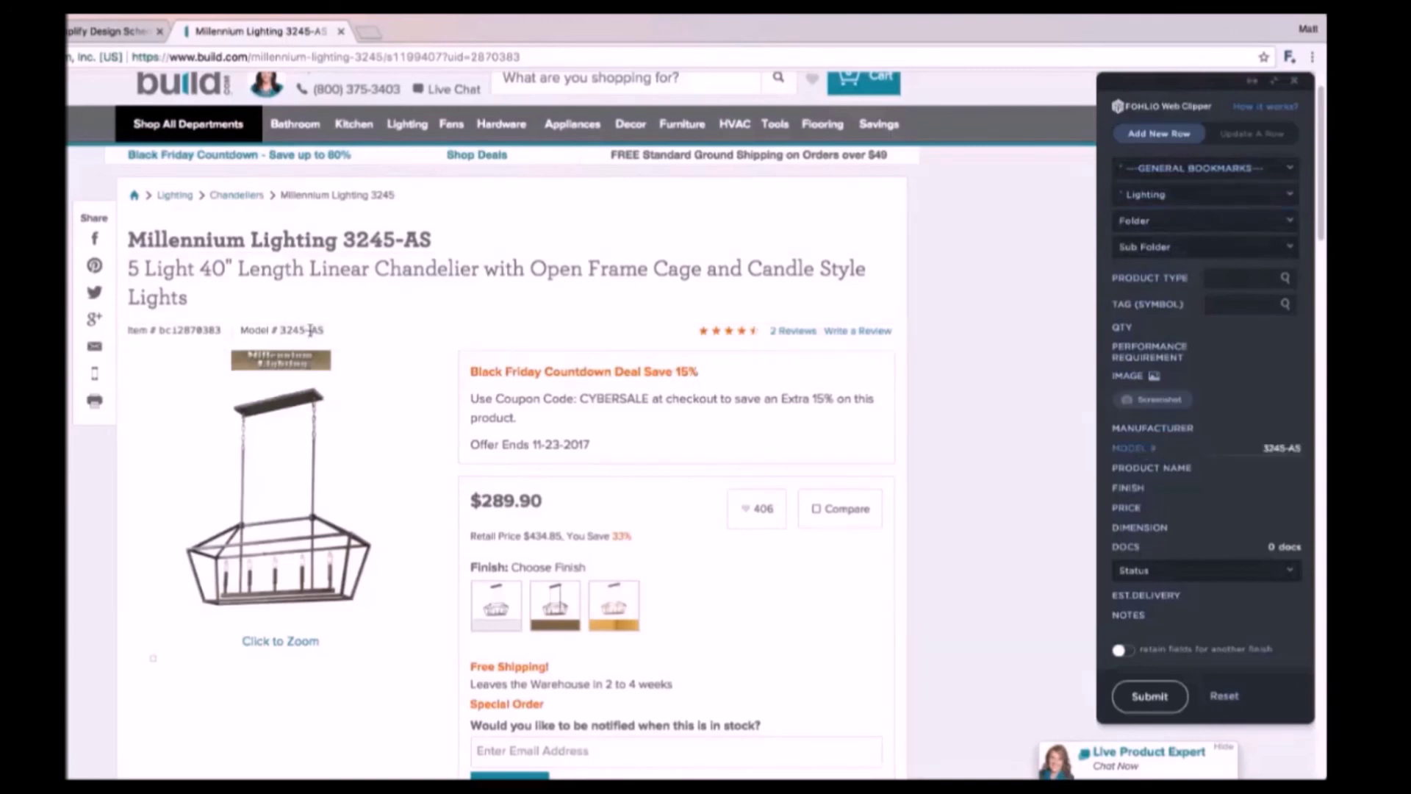
left_click(1147, 429)
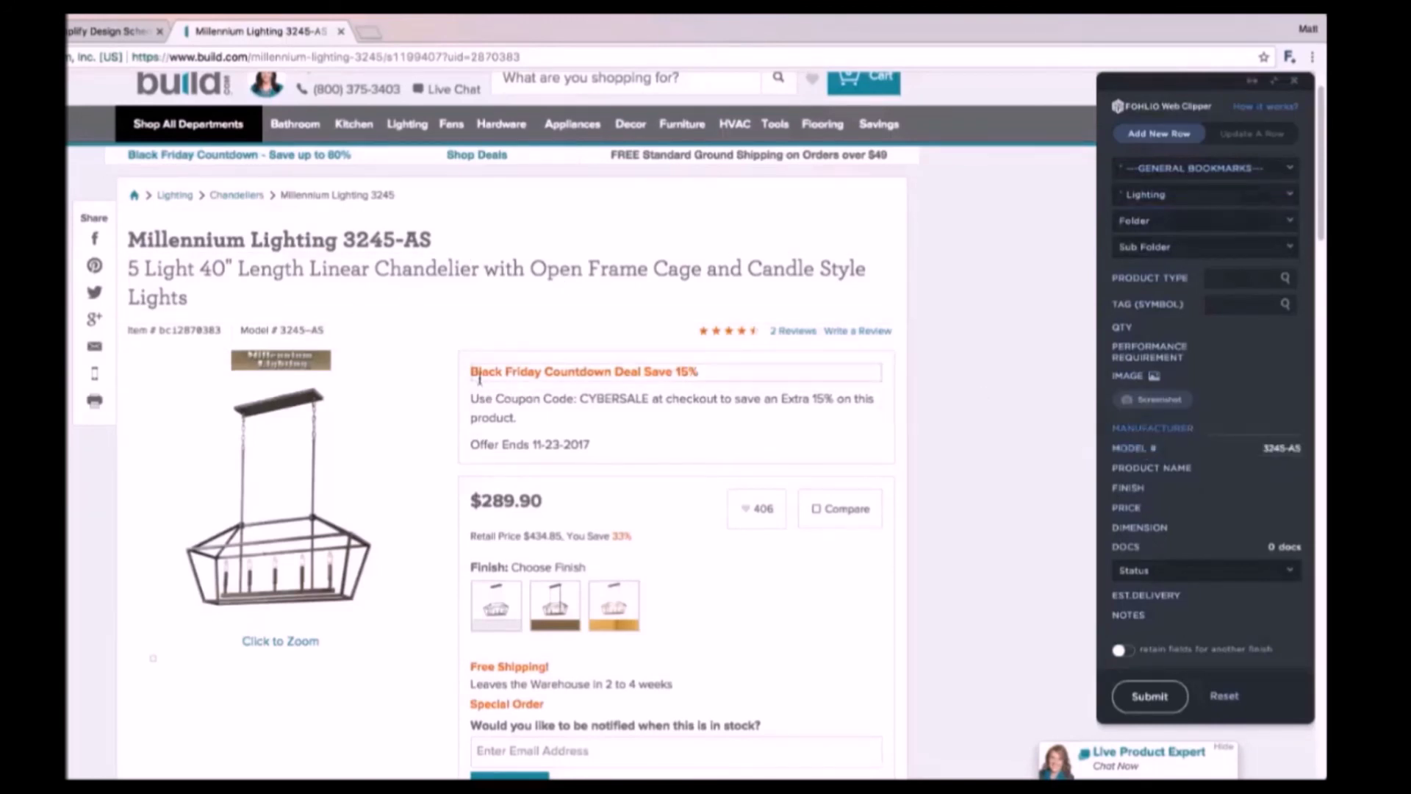
left_click(1167, 468)
left_click(294, 240)
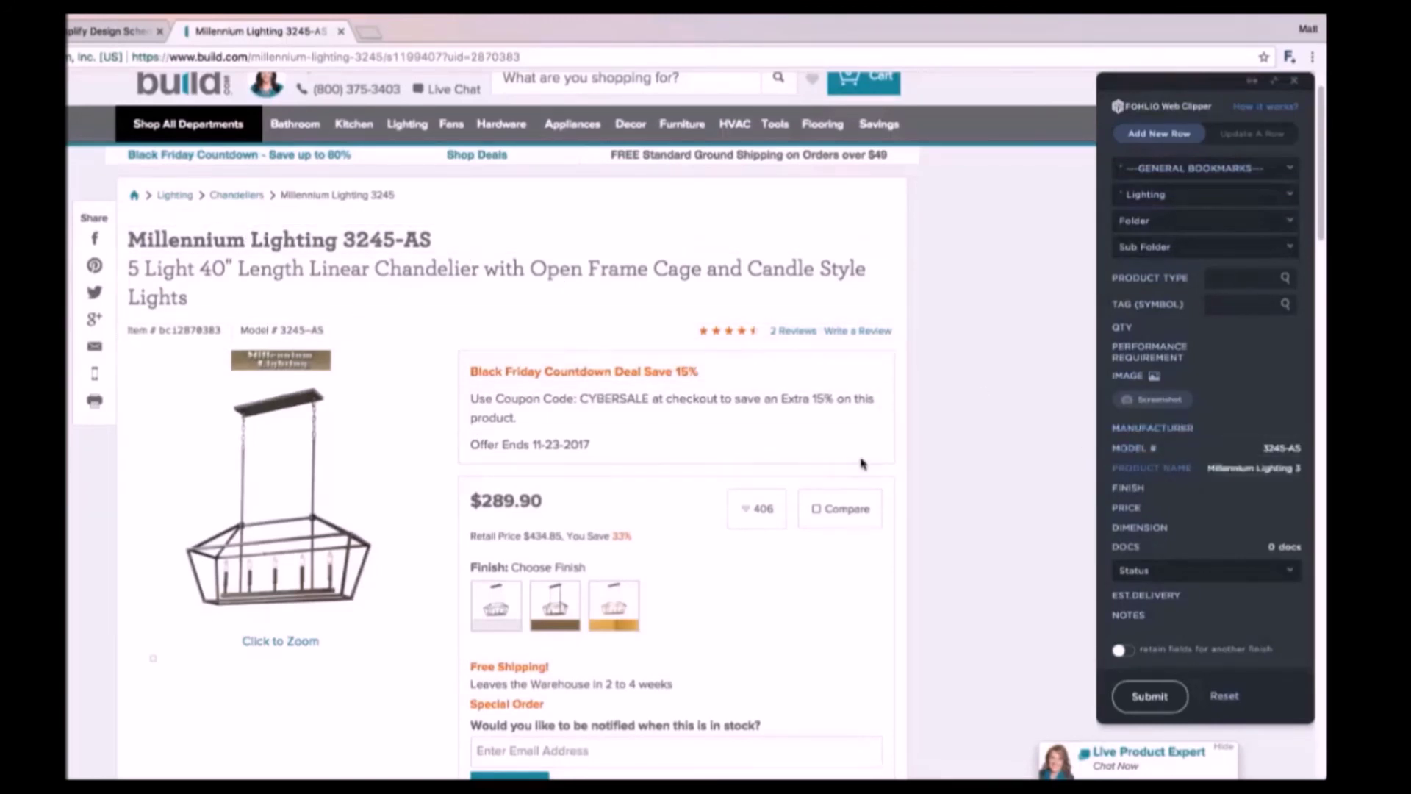
- Clip the $289.90 price and chandelier photo, submit to General Bookmarks, and close the product tab
left_click(1129, 508)
left_click(523, 502)
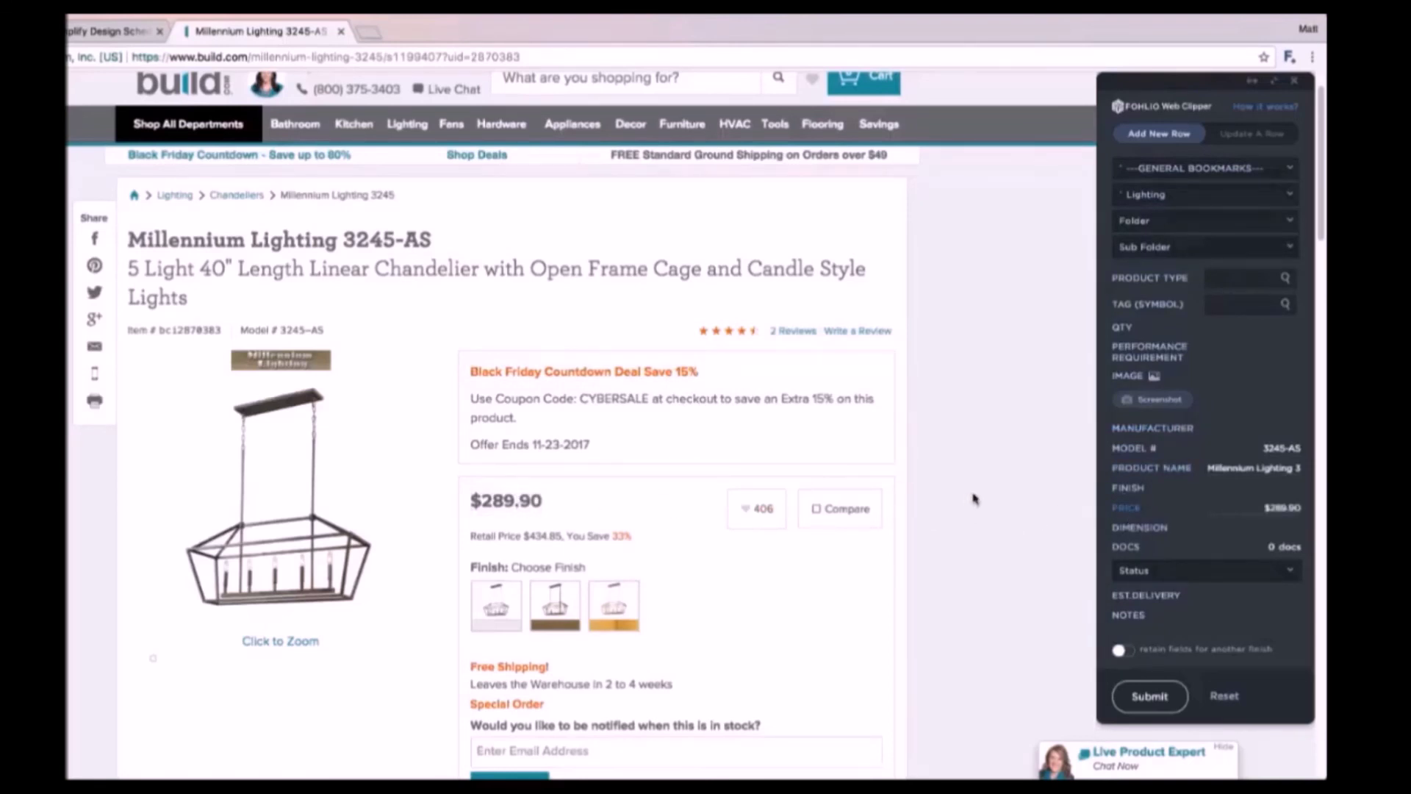
left_click(1127, 377)
left_click(288, 481)
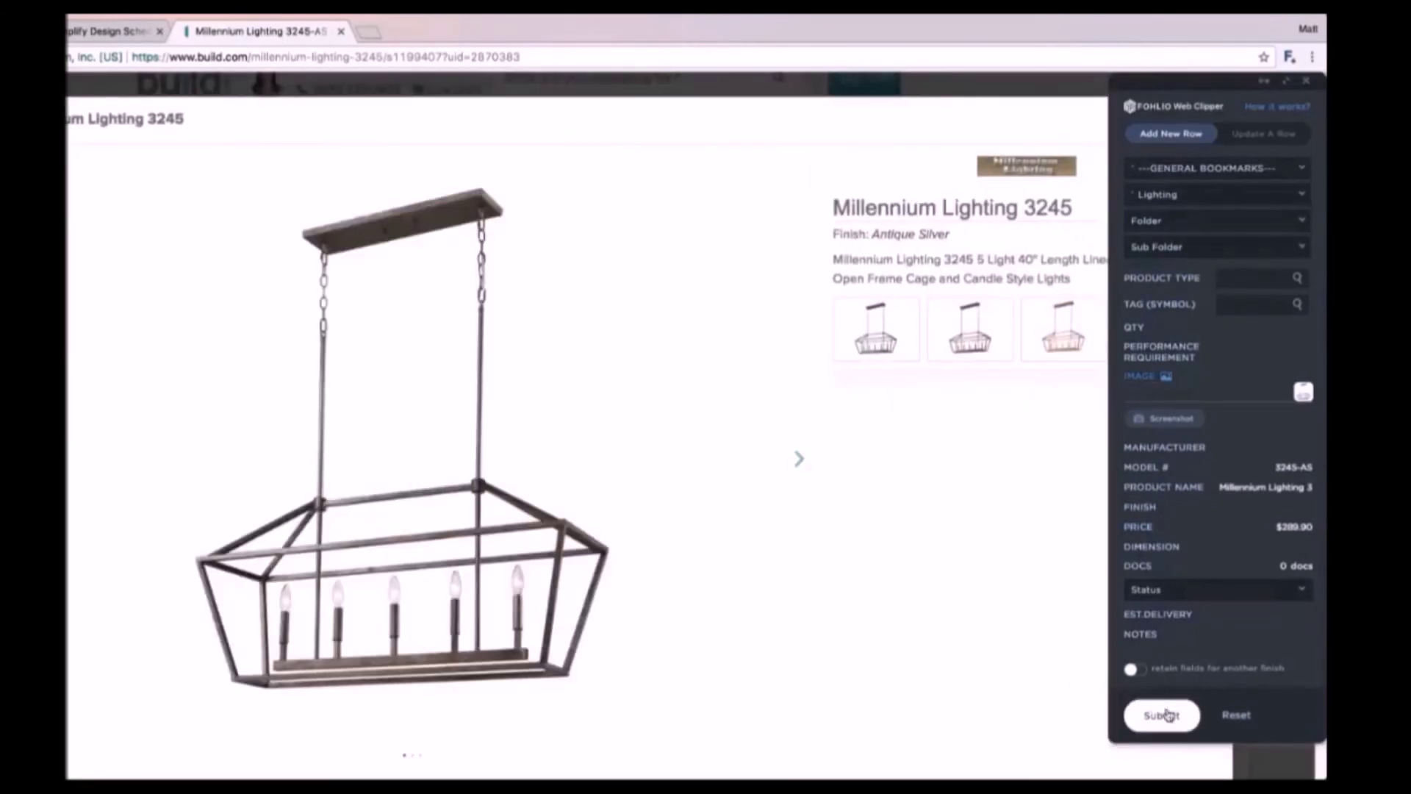
left_click(1167, 713)
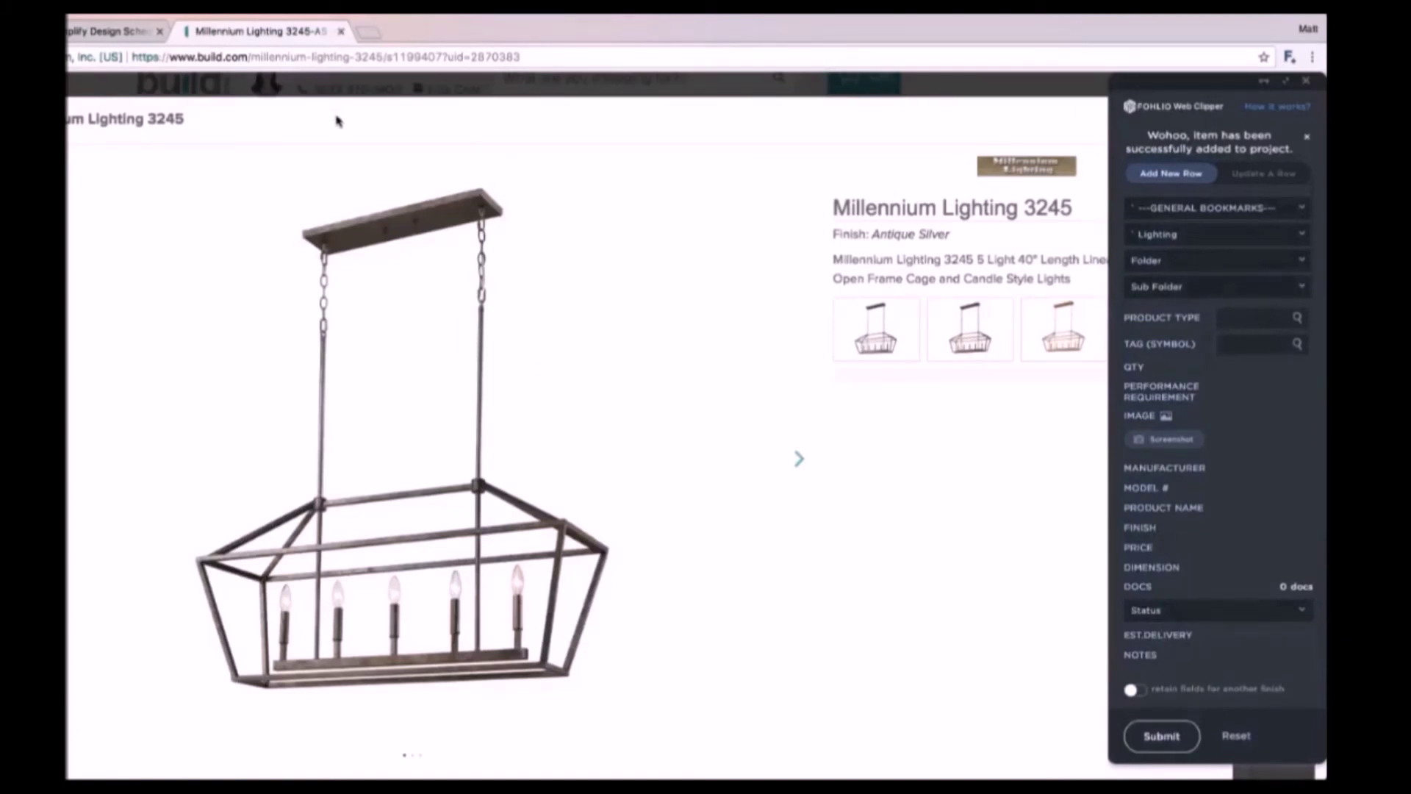
left_click(341, 33)
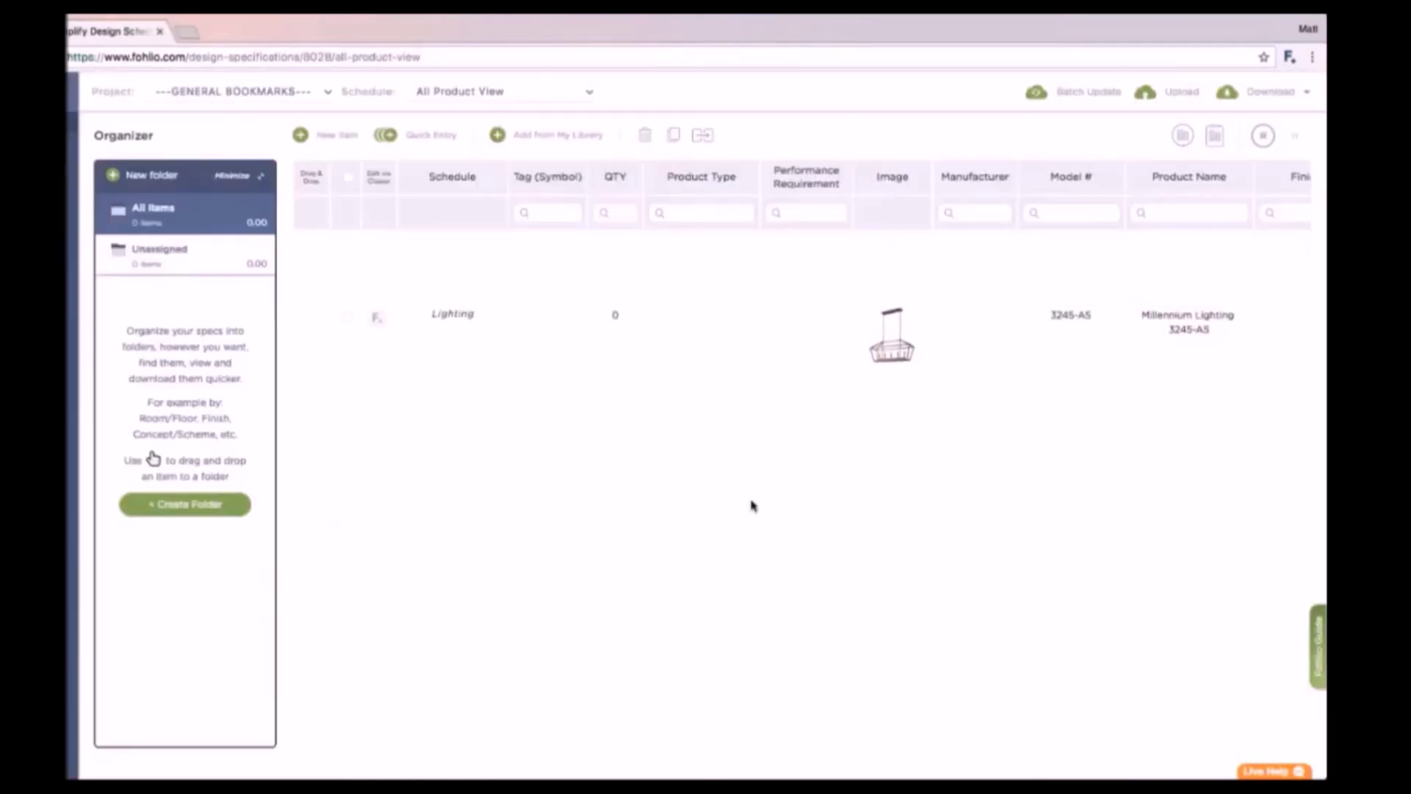